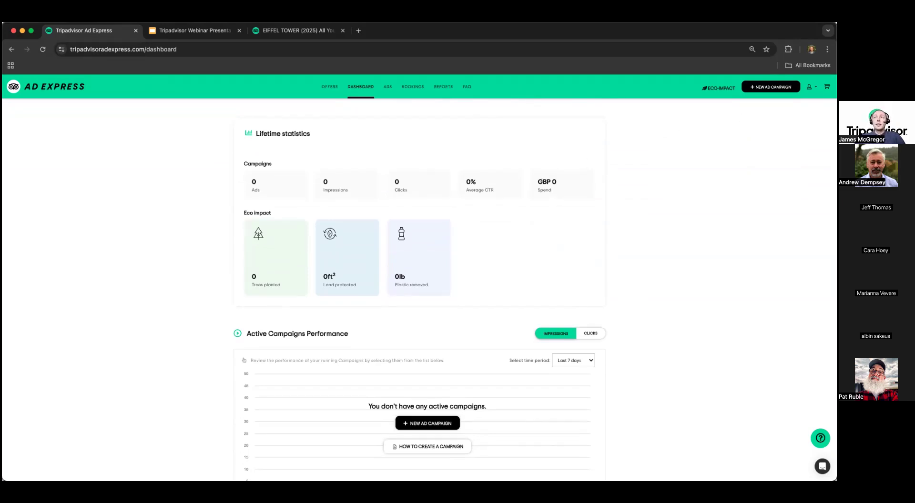
Start a new ad campaign and name it TEST.
click(770, 87)
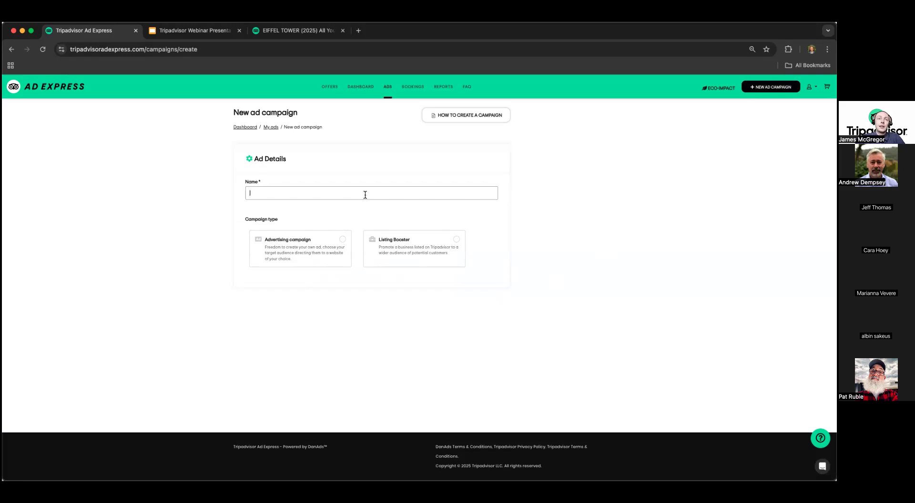
text(TEST)
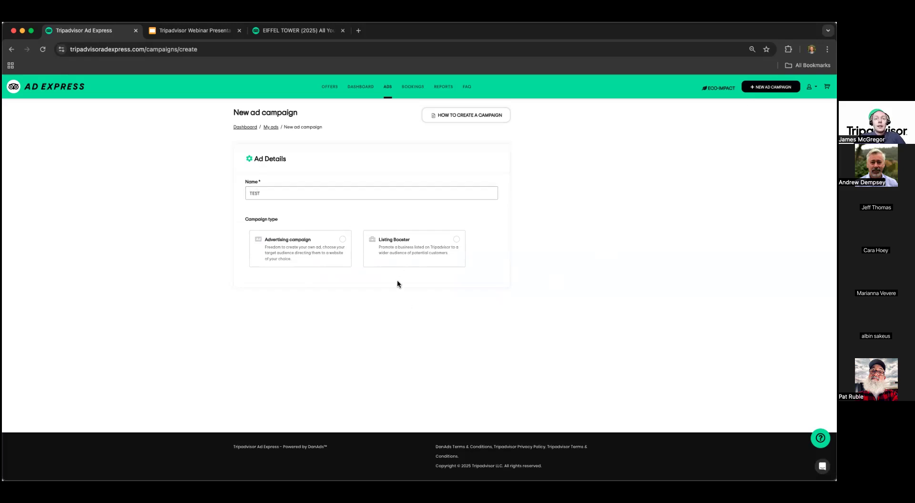
Compare the Listing Booster and Advertising campaign types, viewing the media type choices of the Advertising campaign.
click(415, 241)
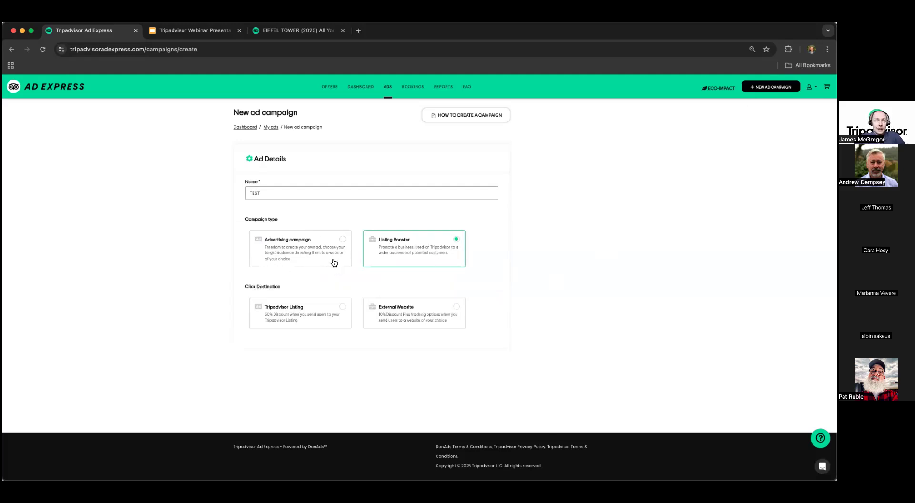
click(334, 262)
click(298, 300)
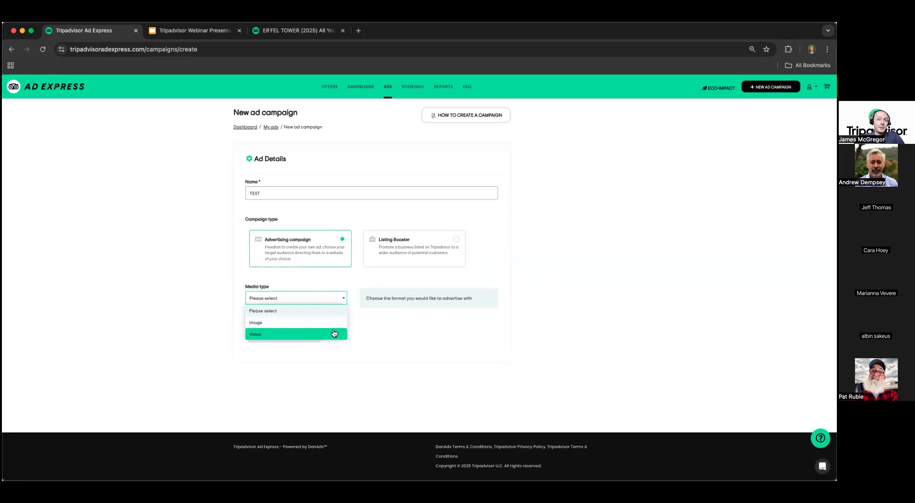
Set the campaign to Listing Booster with Tripadvisor Listing as click destination and All Destinations (LBI) as targeting option.
click(428, 250)
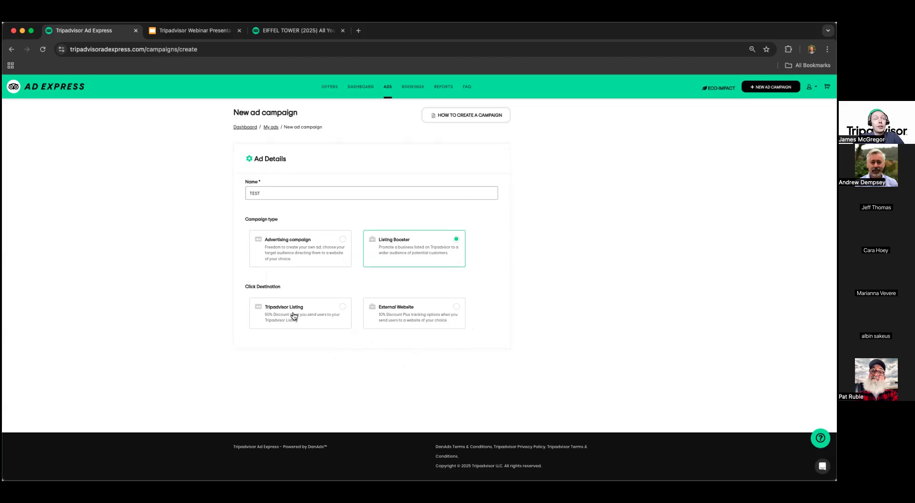
click(314, 318)
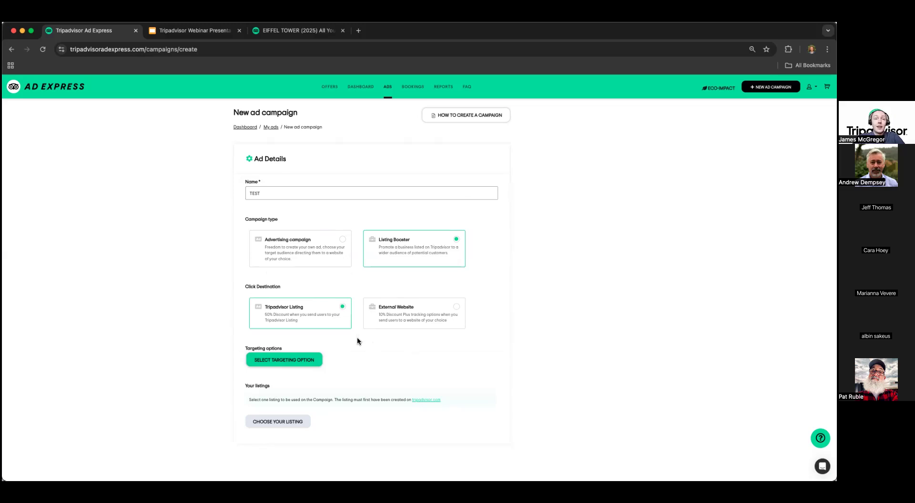
click(284, 361)
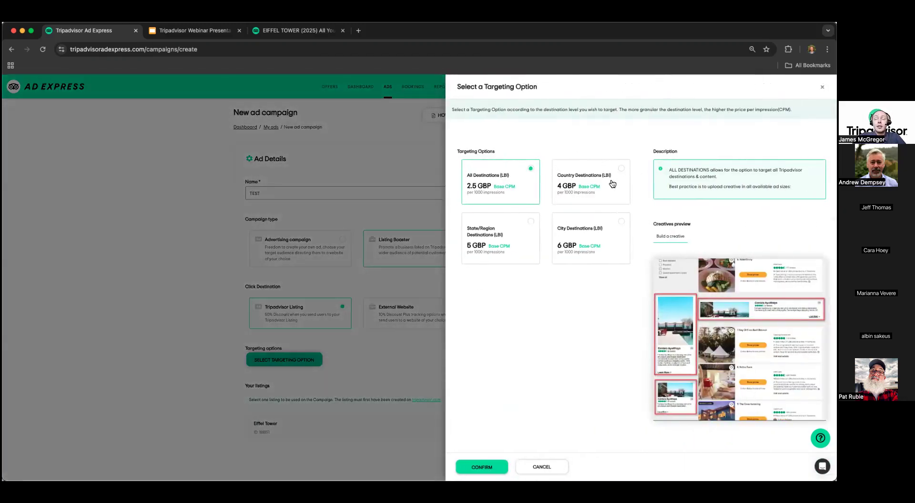
click(490, 460)
Open the form for adding a new listing to the campaign.
scroll(293, 410, down, 3)
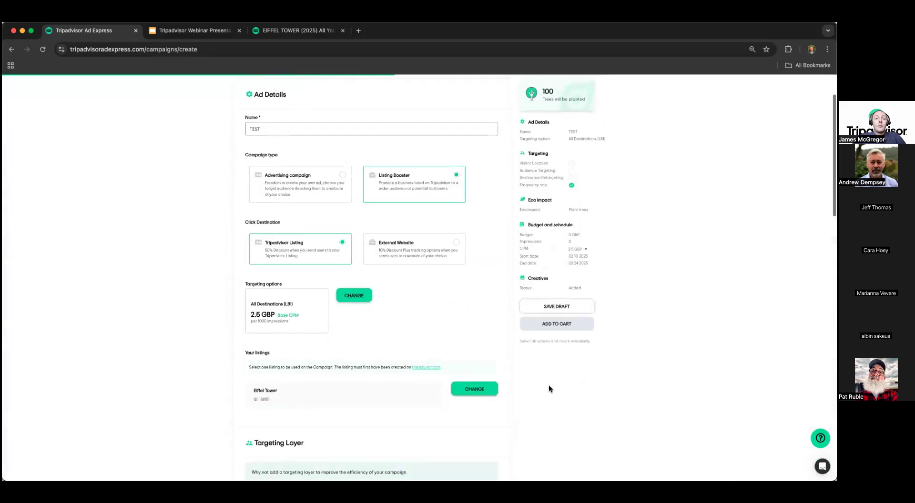
click(481, 390)
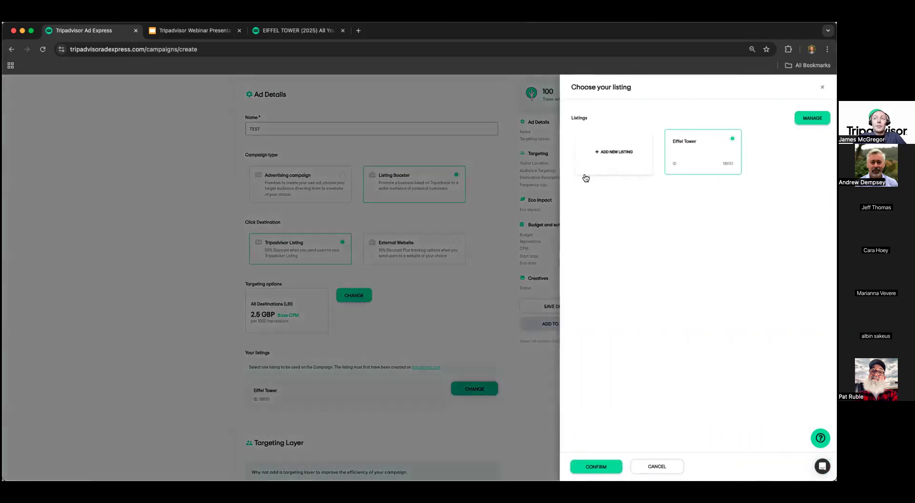
click(604, 154)
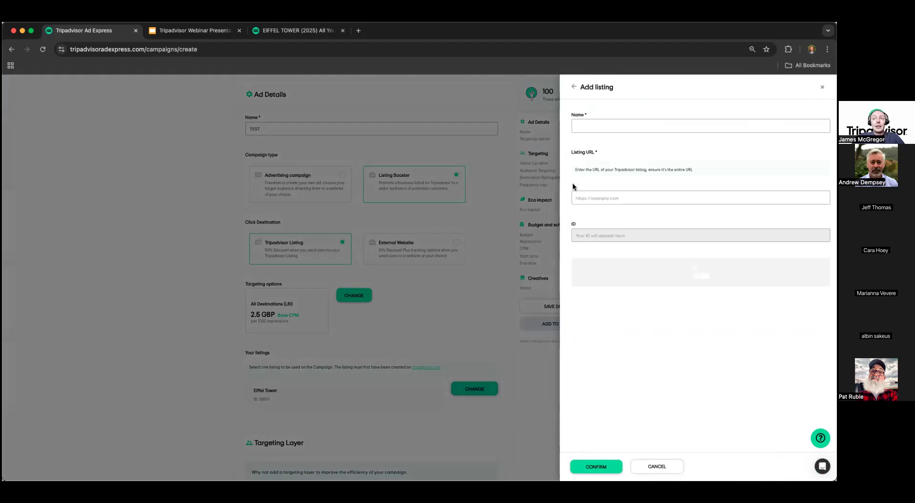
Copy the full URL of the Eiffel Tower attraction page on Tripadvisor.
click(310, 32)
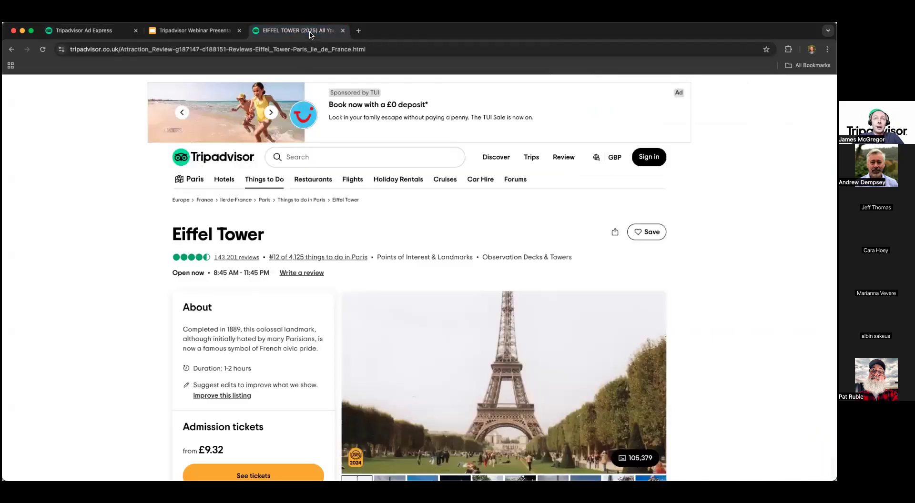
click(214, 51)
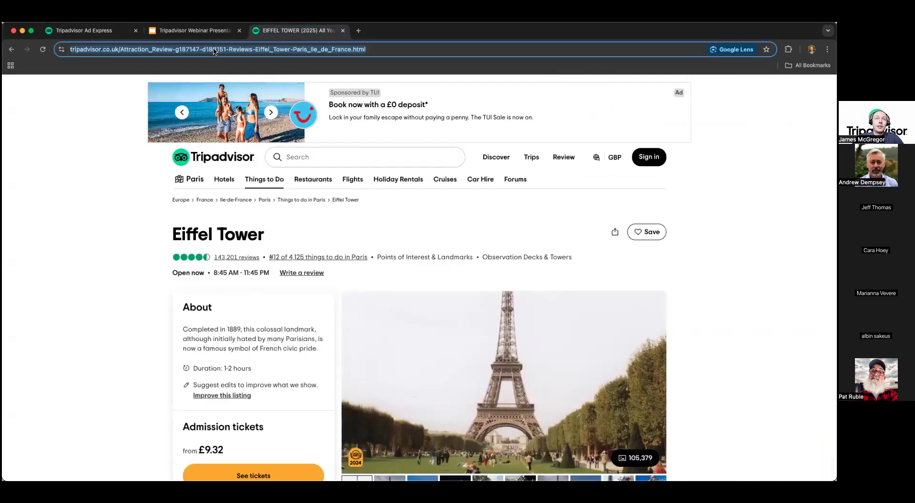
right_click(214, 51)
click(269, 122)
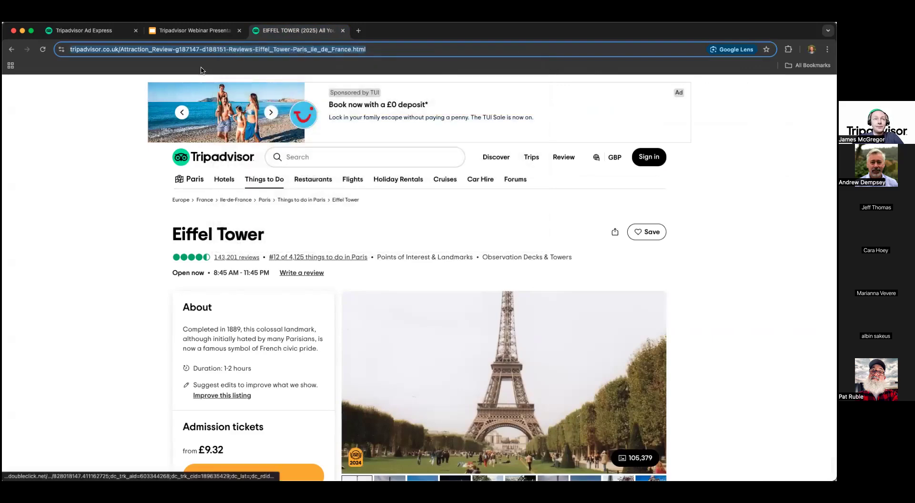
scroll(392, 389, down, 1)
scroll(393, 391, up, 1)
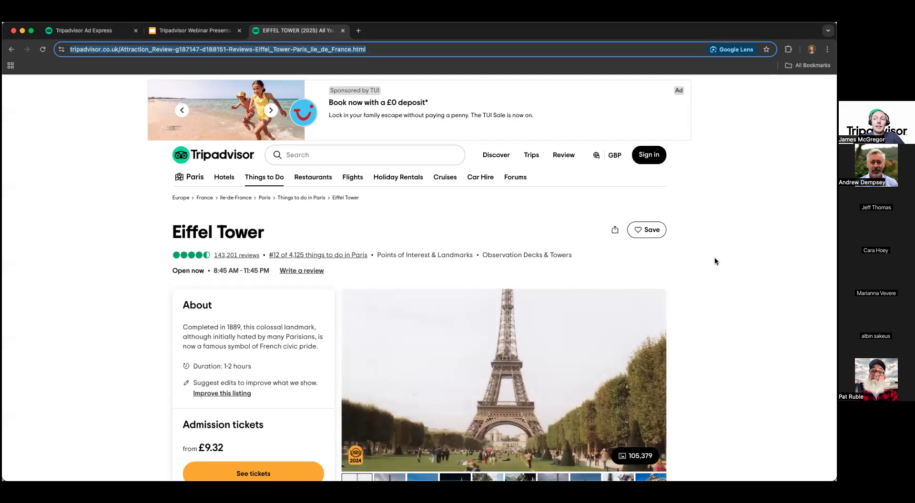
click(94, 31)
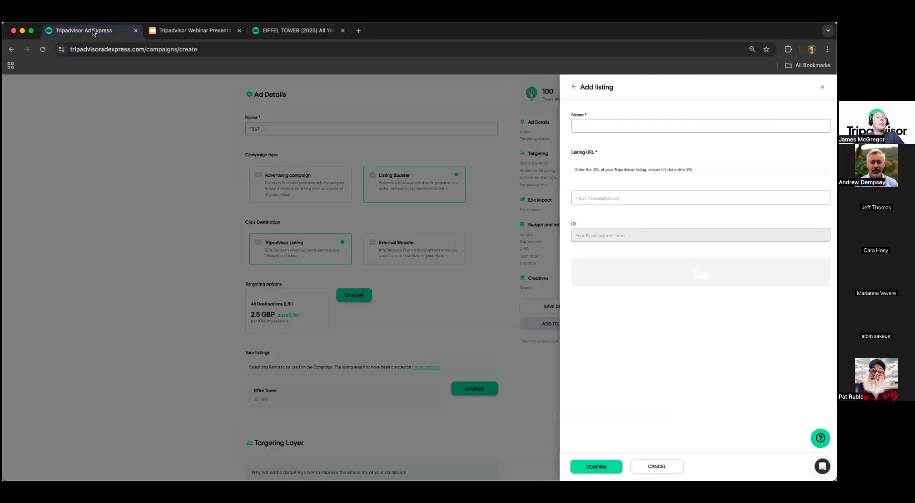
click(296, 33)
click(242, 48)
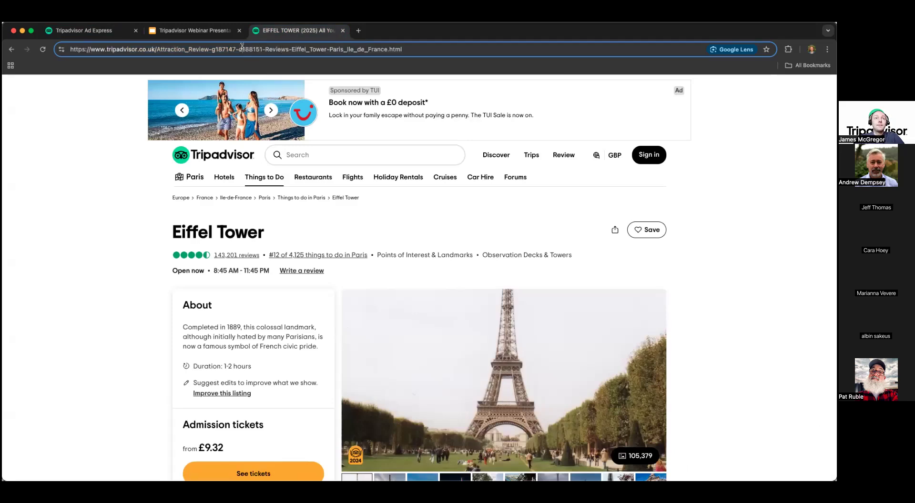
right_click(242, 48)
click(249, 117)
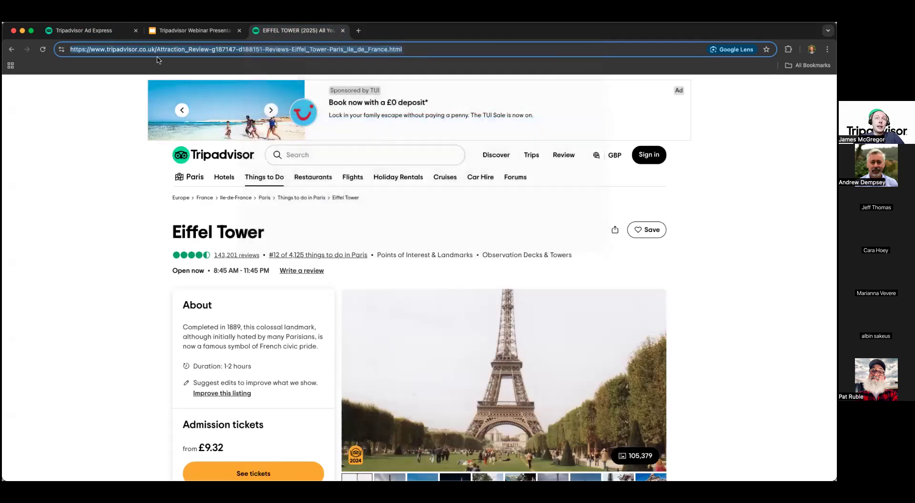
Add a listing named TEST using the copied Eiffel Tower URL, and select it for the campaign.
click(102, 30)
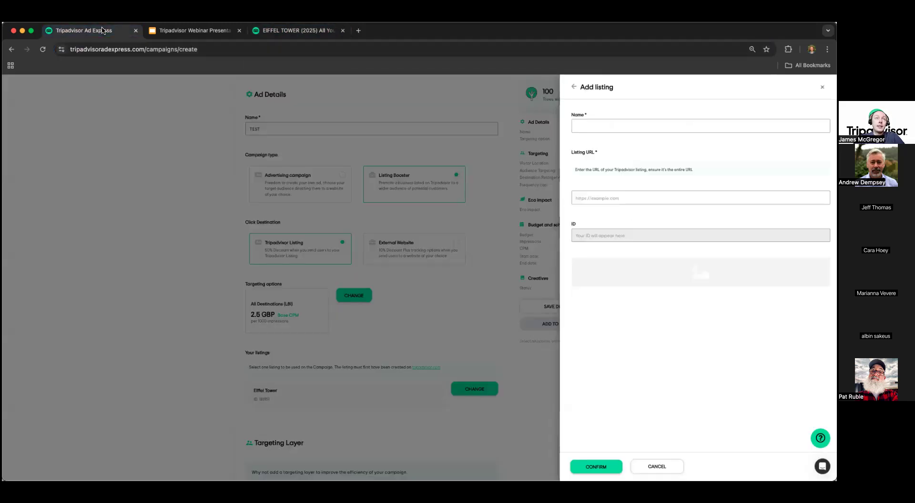
right_click(621, 199)
click(636, 250)
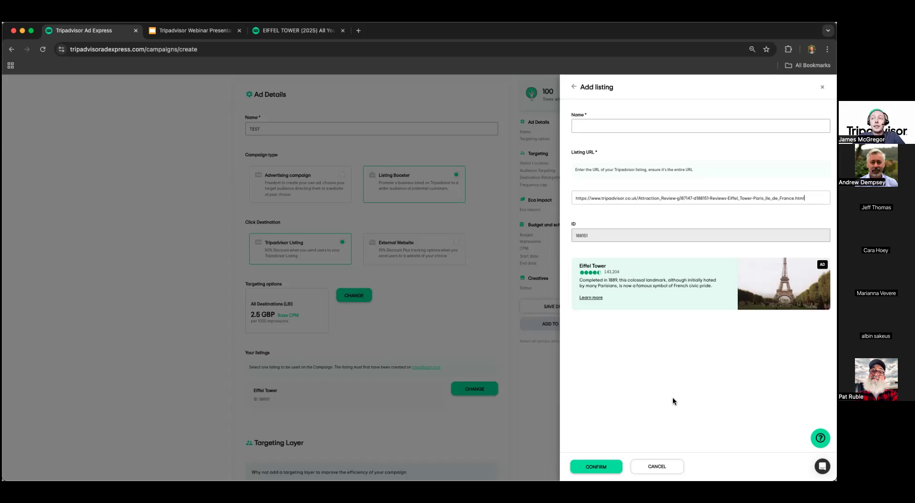
click(683, 123)
text(TEST)
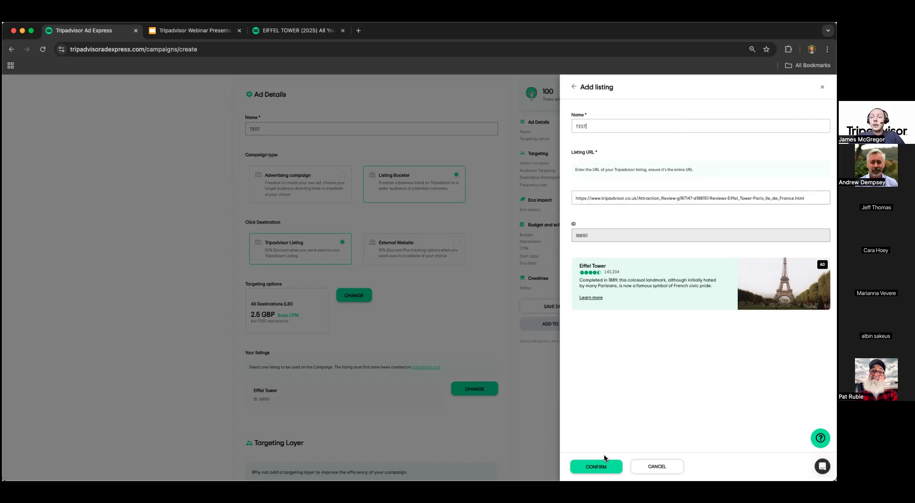
click(601, 466)
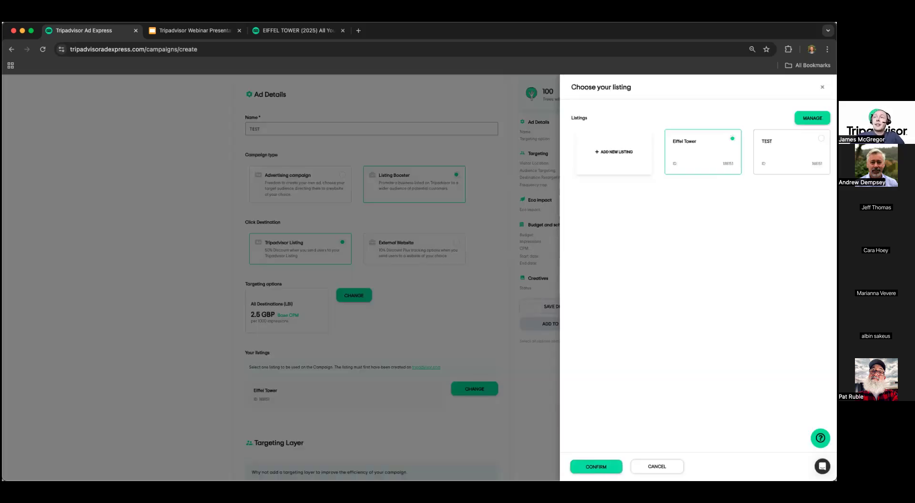
click(791, 151)
click(601, 467)
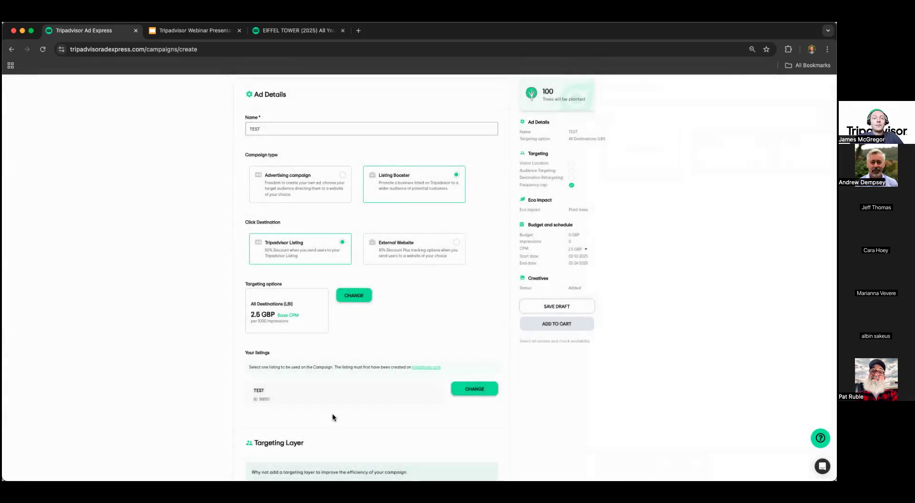
Compare the Country, State/Region and City Destinations (LBI) targeting options, keeping All Destinations (LBI) for the campaign.
click(353, 296)
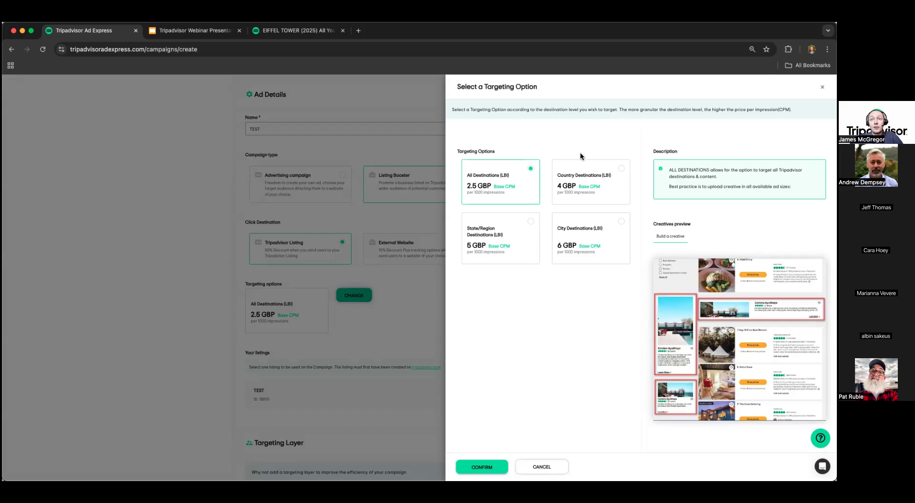
click(578, 189)
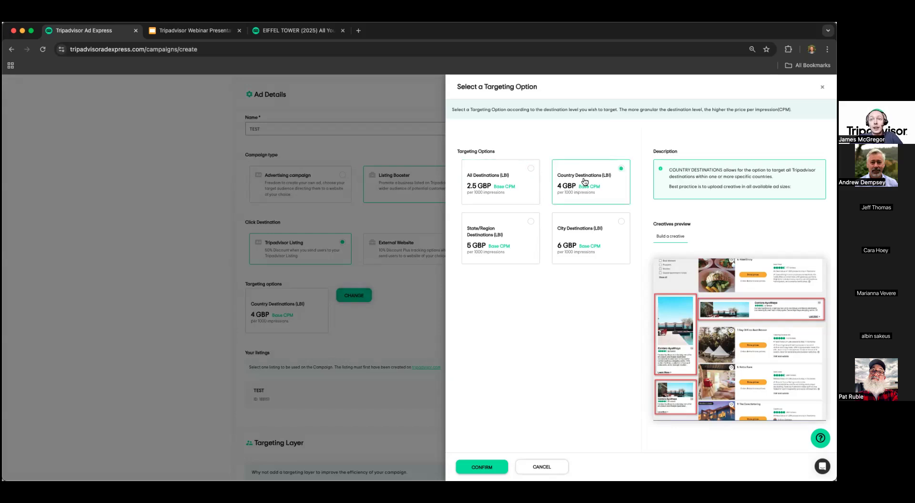
click(513, 250)
click(604, 245)
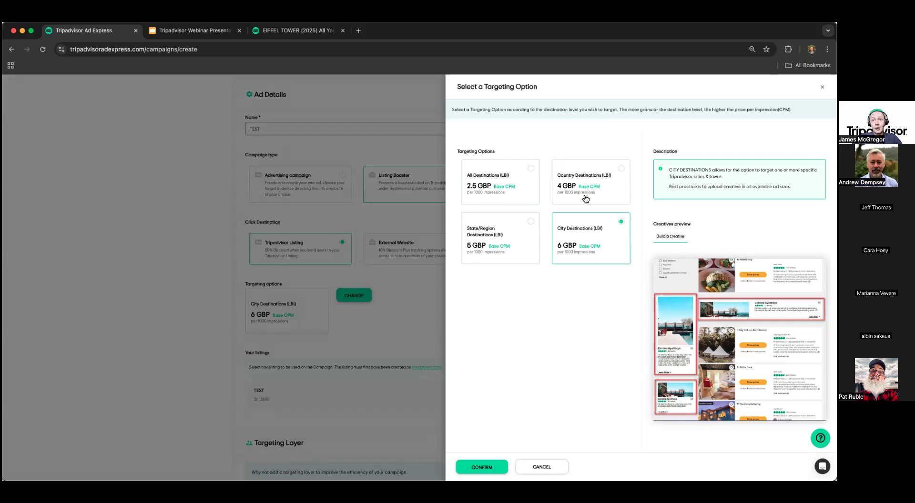
click(584, 181)
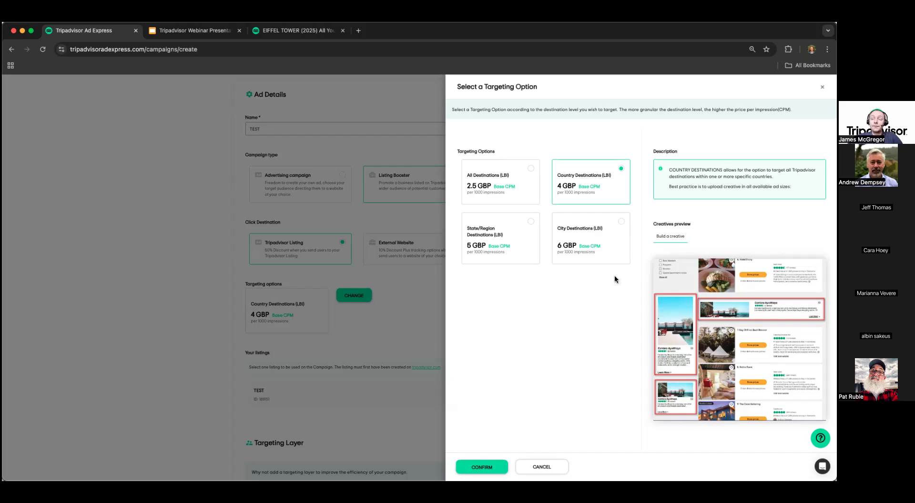
click(501, 181)
click(481, 467)
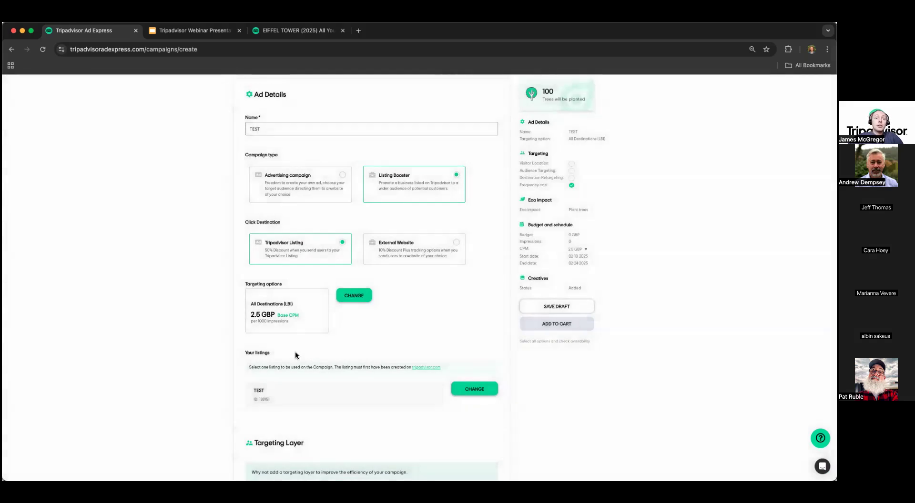
Change the campaign type to Advertising campaign with Image as the media type.
click(316, 190)
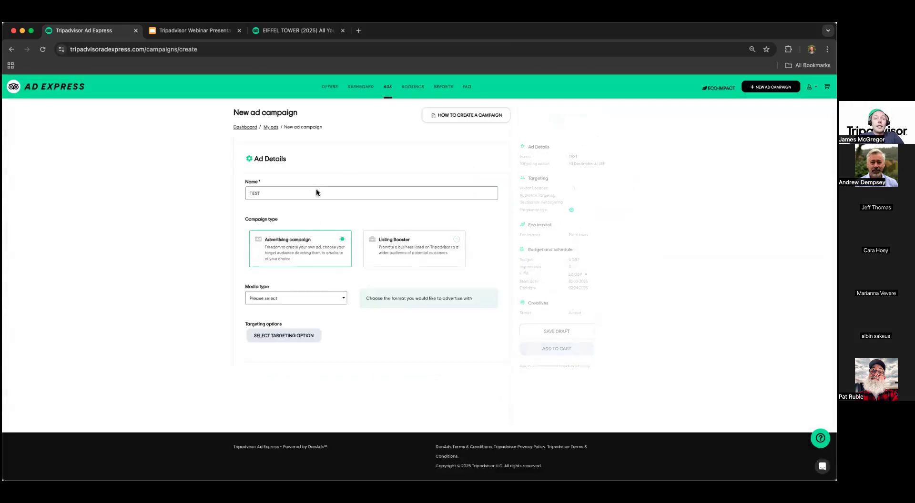
click(308, 301)
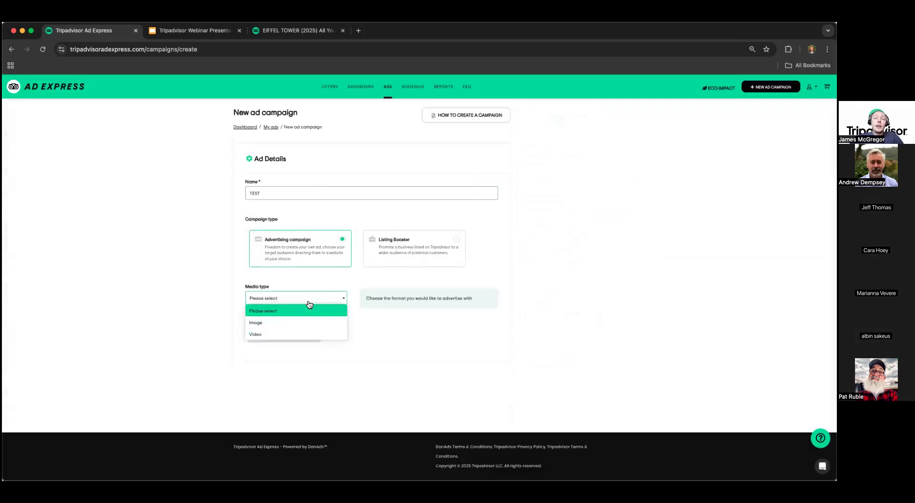
click(323, 324)
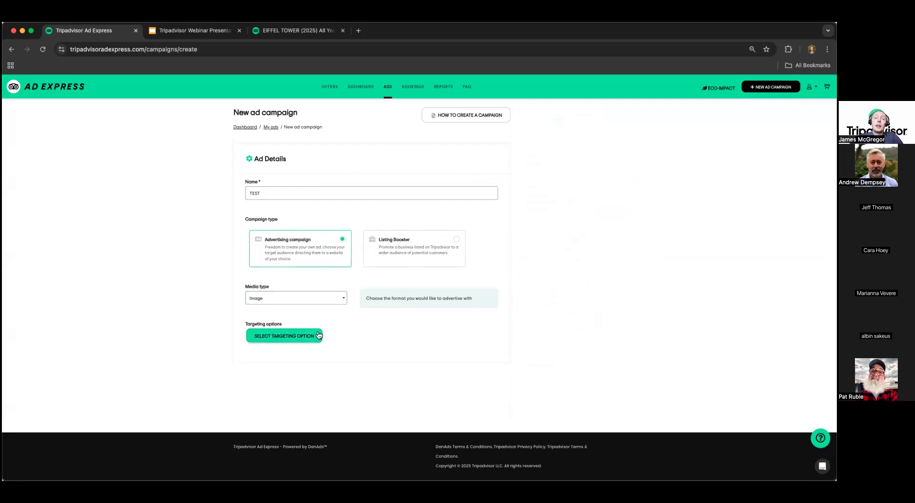
Set the advertising campaign's targeting option to Country Destinations.
click(291, 336)
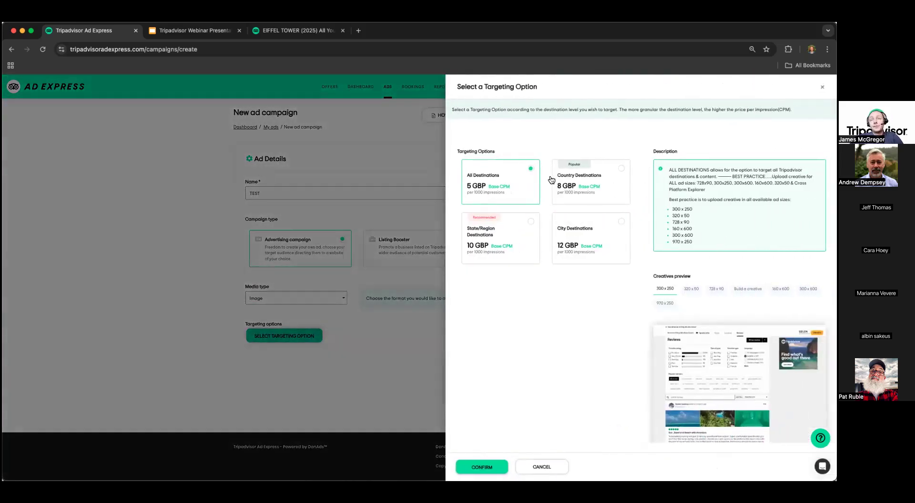
click(593, 181)
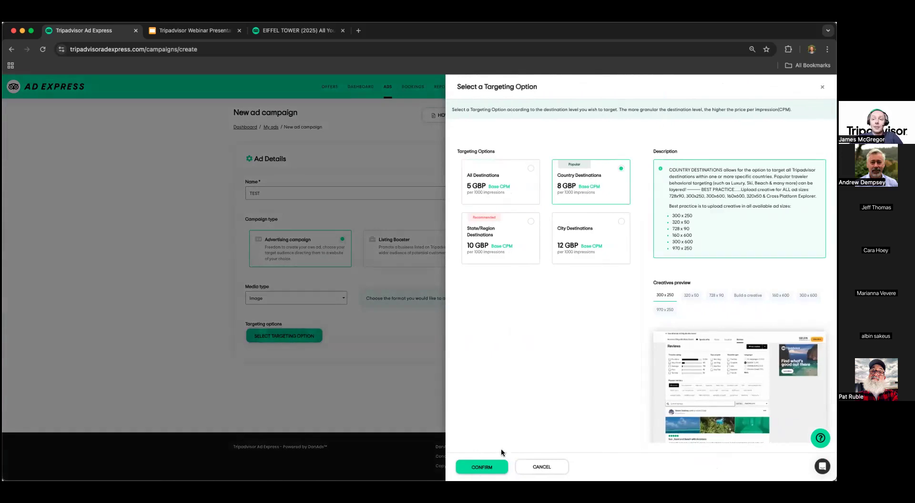
click(481, 467)
Set the campaign's visitor location to United States (country) in the targeting layer.
scroll(293, 385, down, 3)
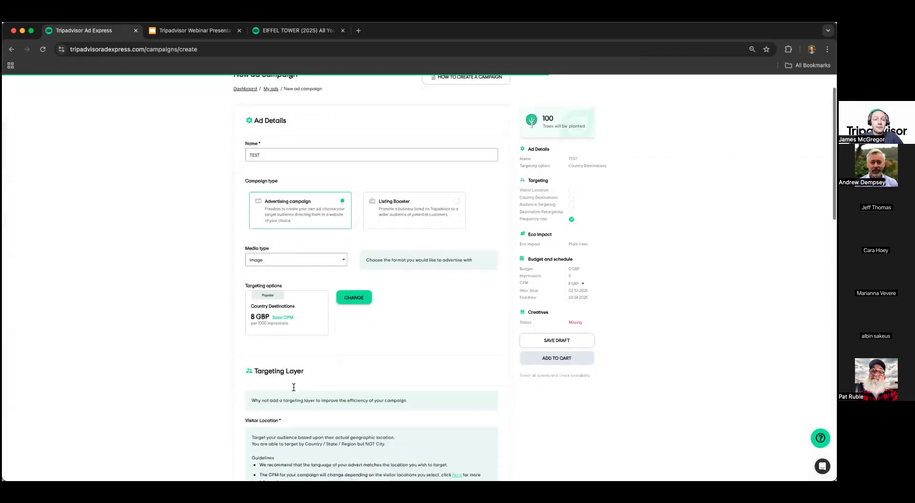
scroll(293, 385, down, 2)
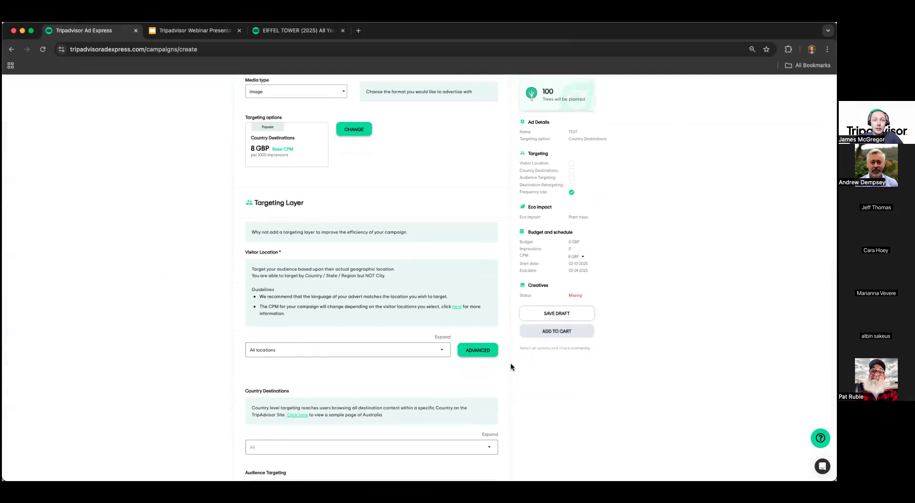
click(276, 351)
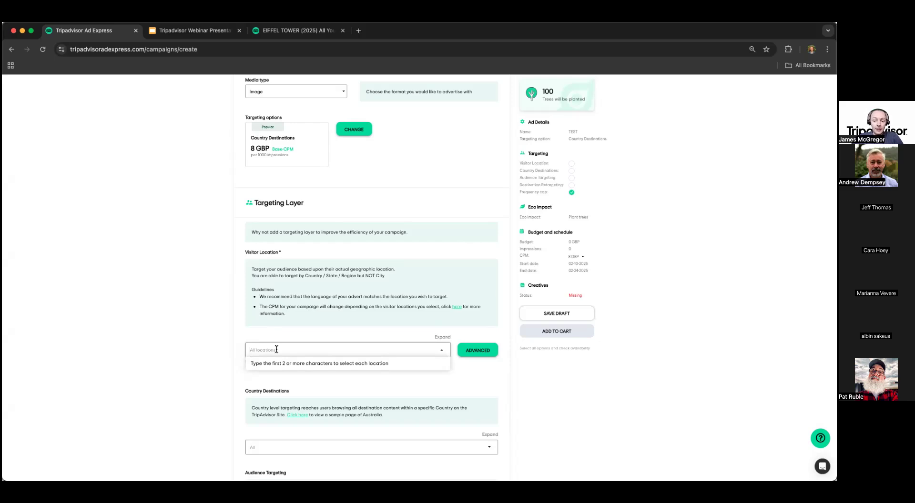
text(Un)
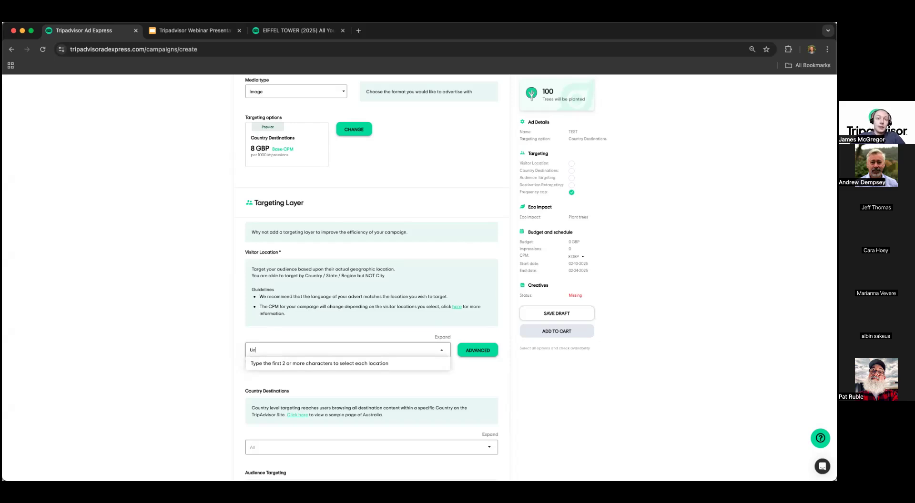
text(ited)
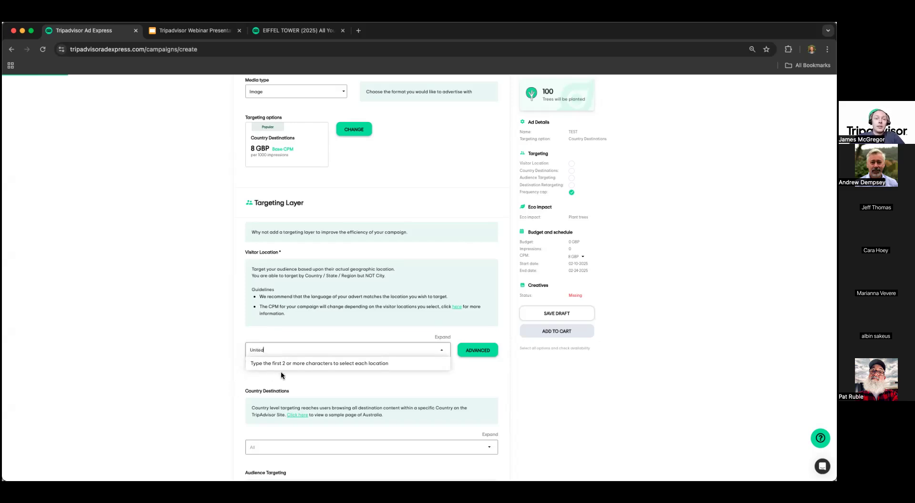
click(289, 416)
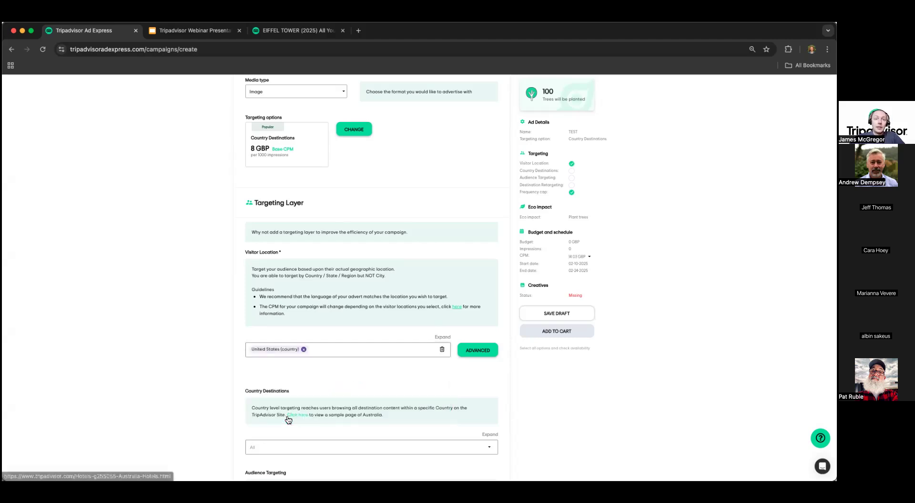
Set Country Destinations to All United Kingdom Countries.
scroll(305, 408, down, 2)
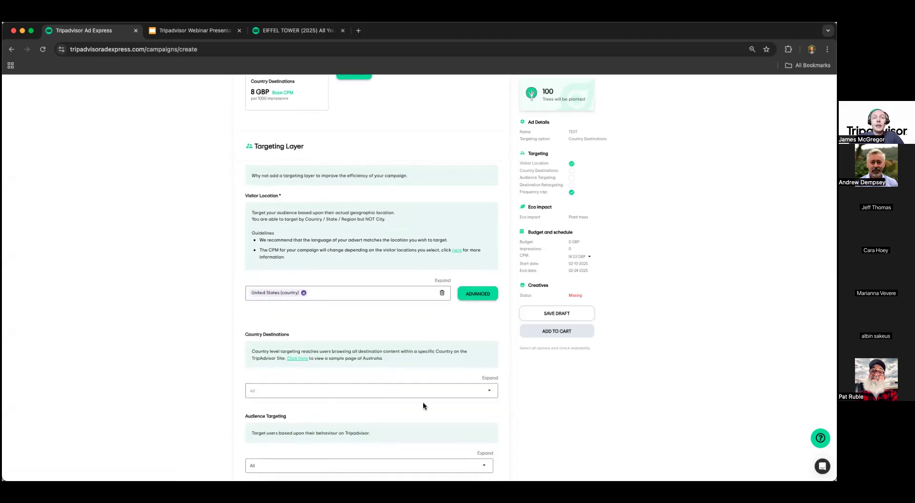
scroll(281, 379, down, 1)
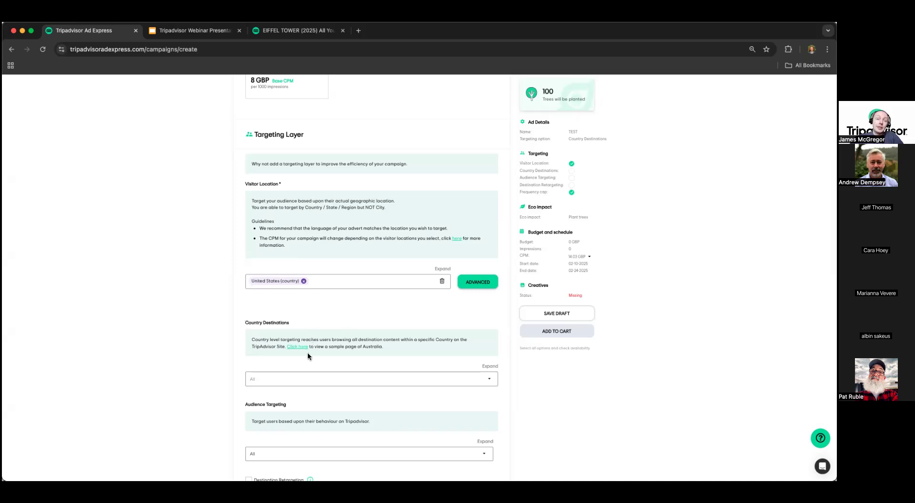
click(295, 377)
text(U)
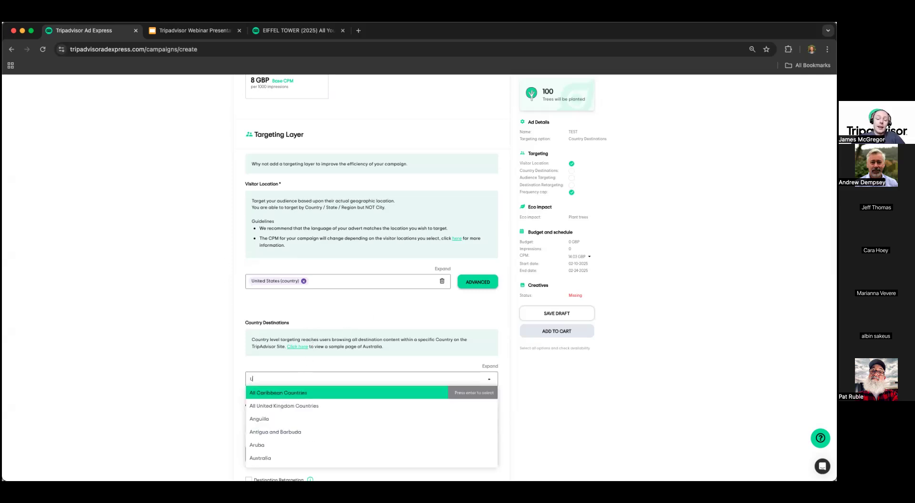
text(nited)
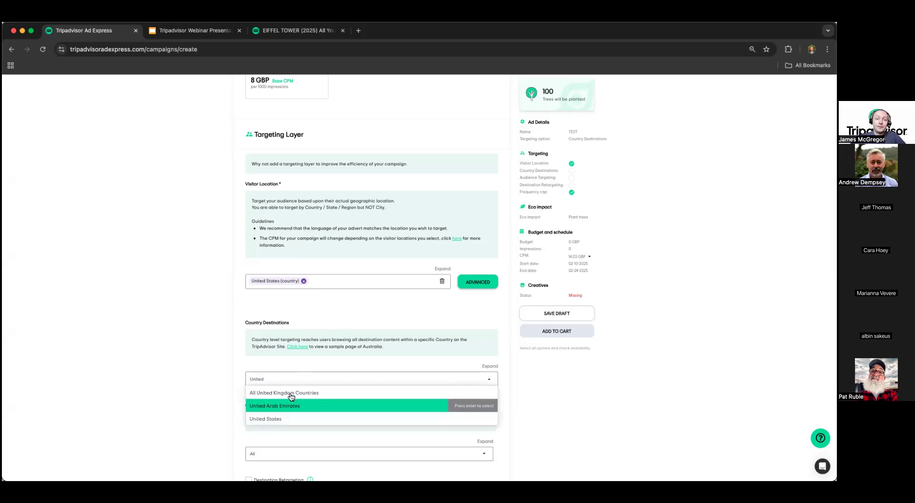
click(258, 393)
click(164, 383)
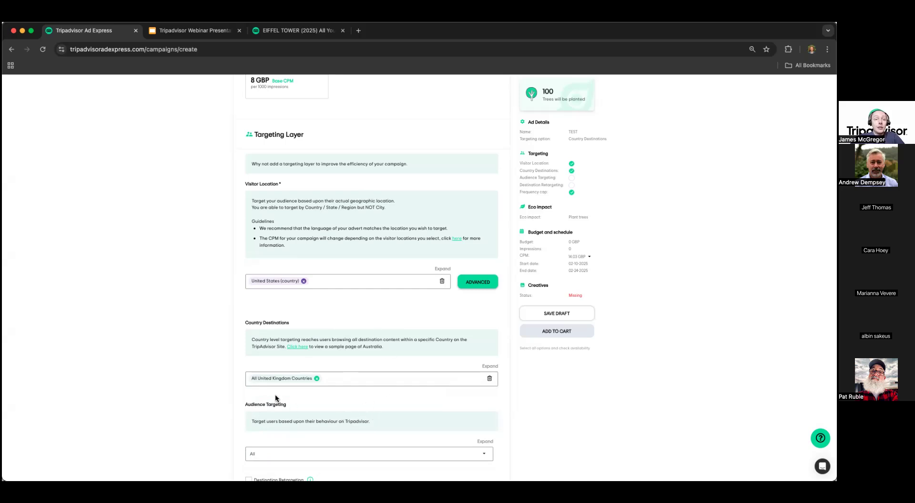
Add Hotel Shoppers from the hotel-related group as the campaign's audience targeting.
scroll(274, 396, down, 2)
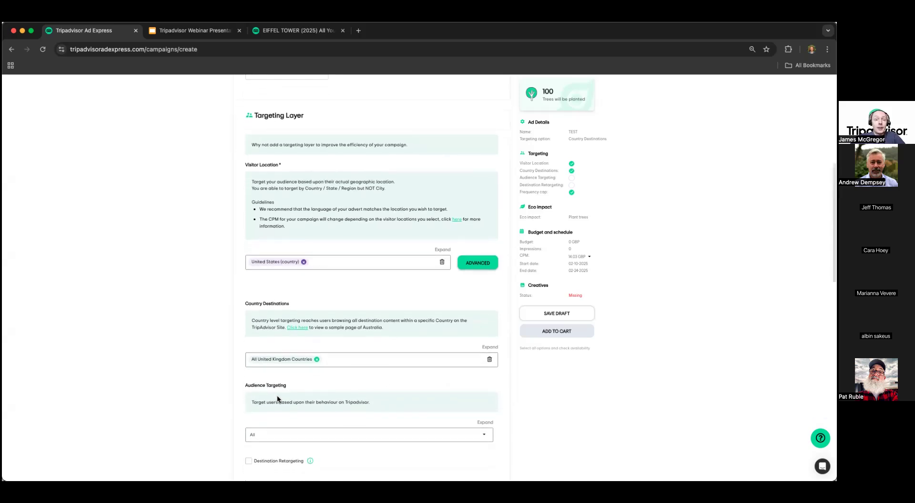
scroll(278, 400, down, 1)
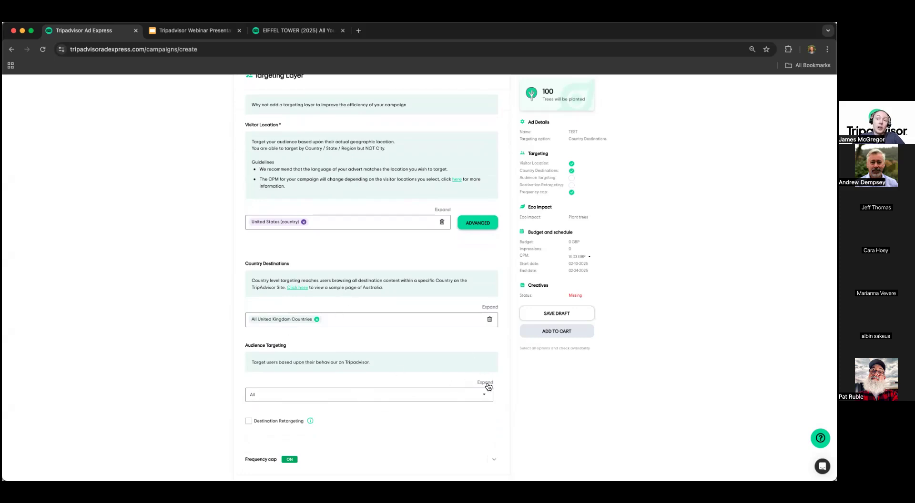
click(475, 391)
scroll(475, 390, down, 2)
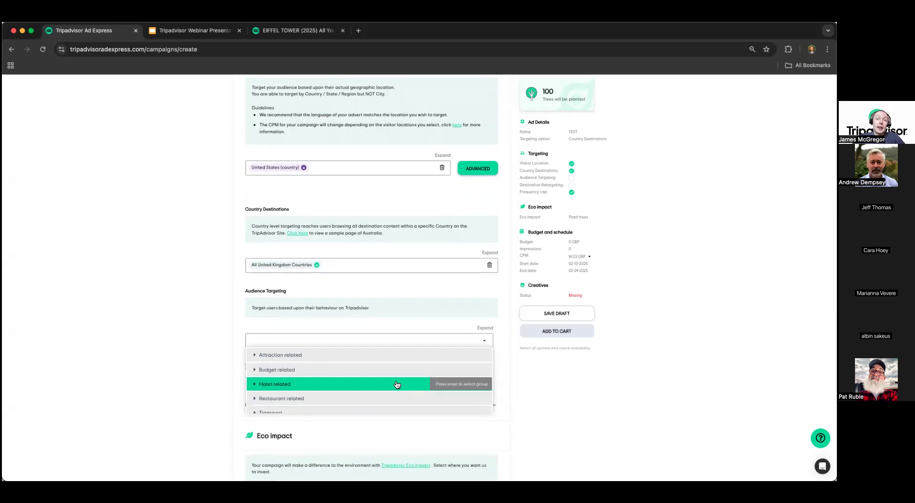
click(487, 333)
click(462, 338)
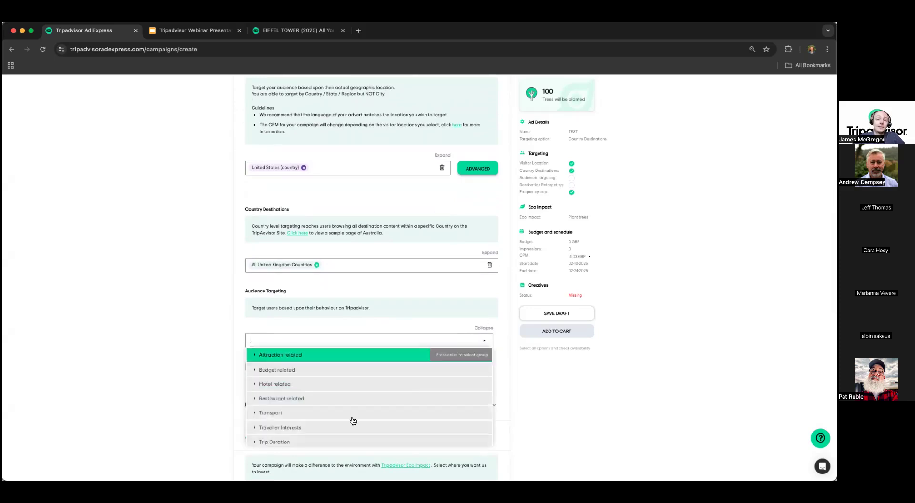
click(338, 387)
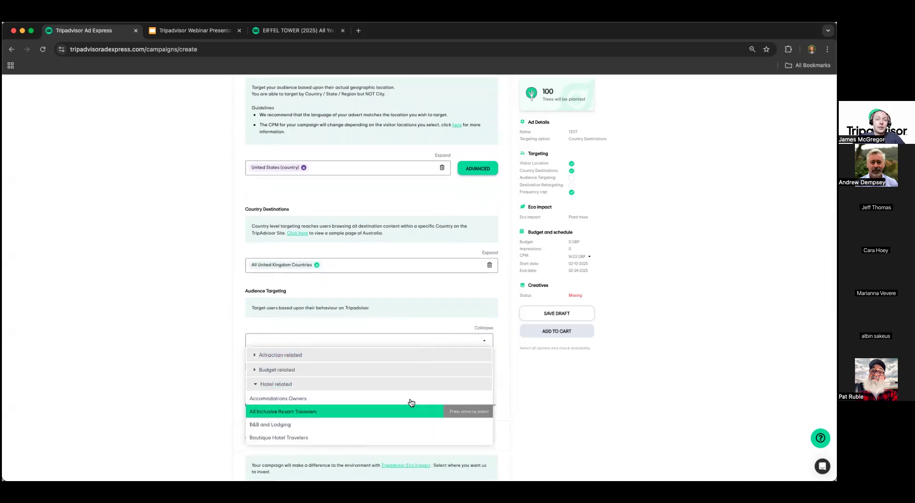
scroll(289, 438, down, 2)
scroll(289, 437, down, 1)
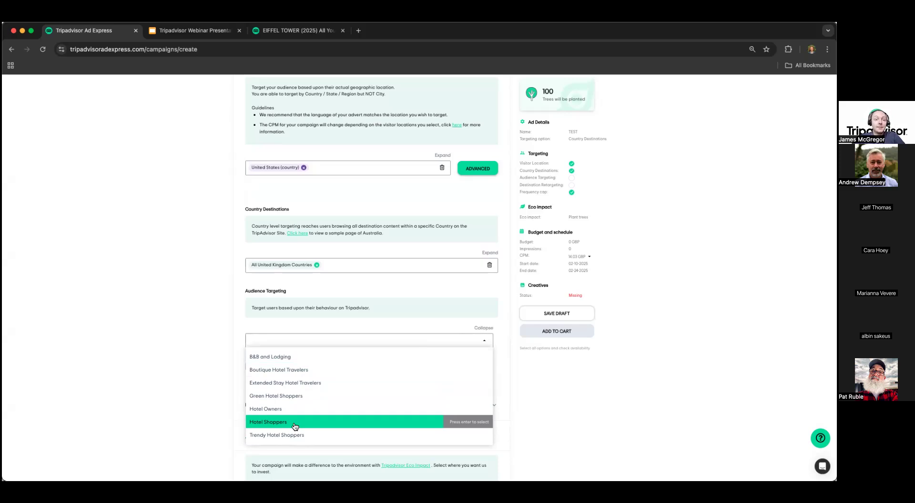
click(295, 422)
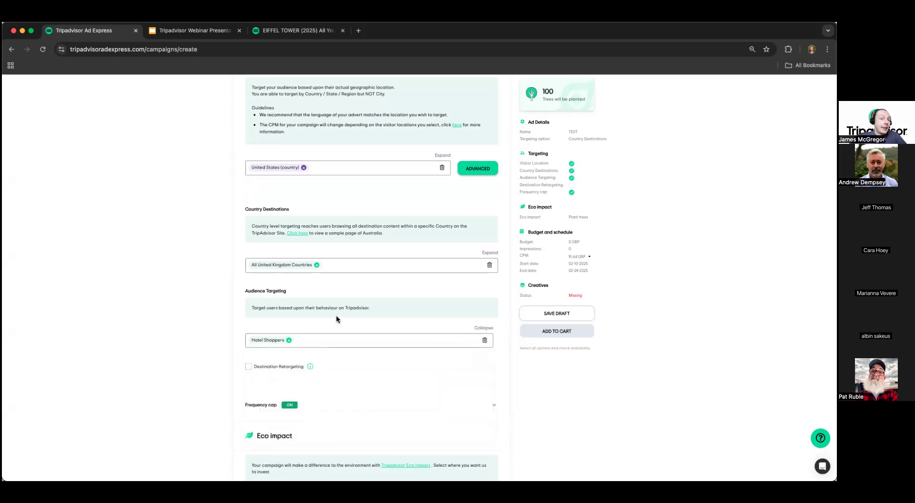
Examine the other audience targeting groups, from attraction and budget related to traveller interests and trip type.
click(336, 337)
scroll(333, 424, up, 5)
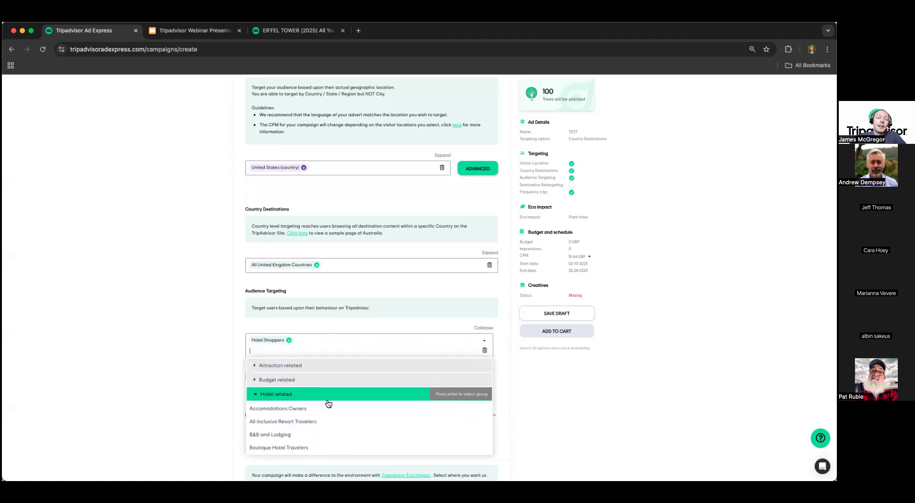
click(286, 386)
scroll(310, 421, down, 1)
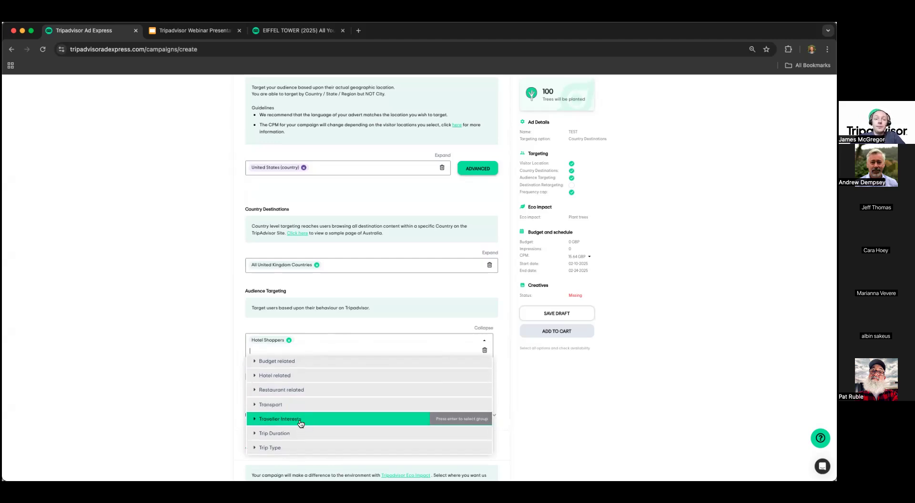
scroll(303, 381, up, 1)
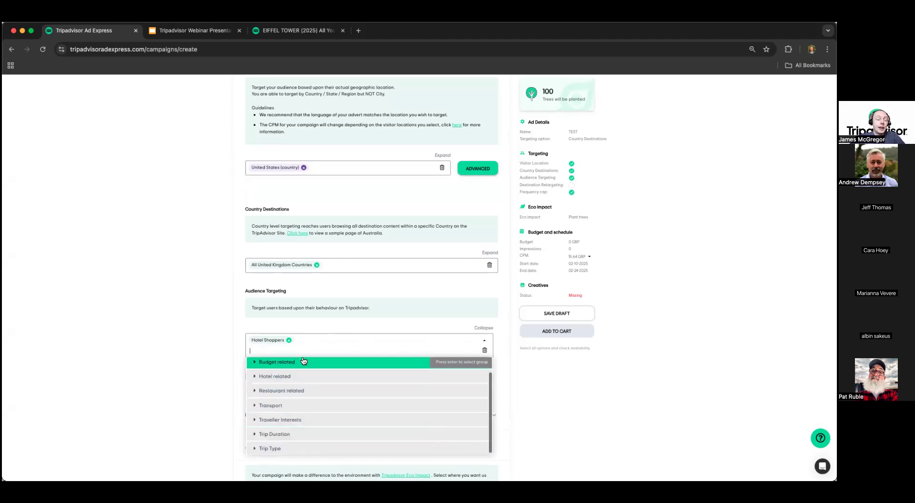
scroll(304, 362, up, 1)
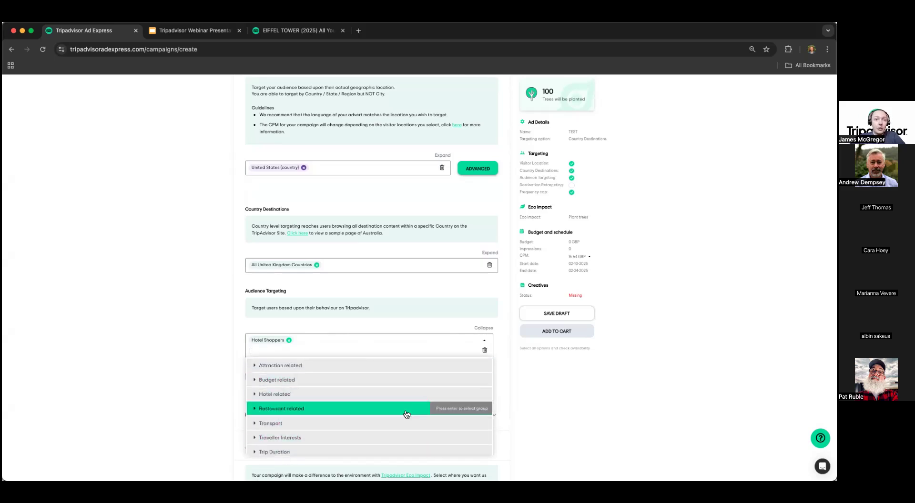
click(533, 396)
scroll(433, 422, up, 1)
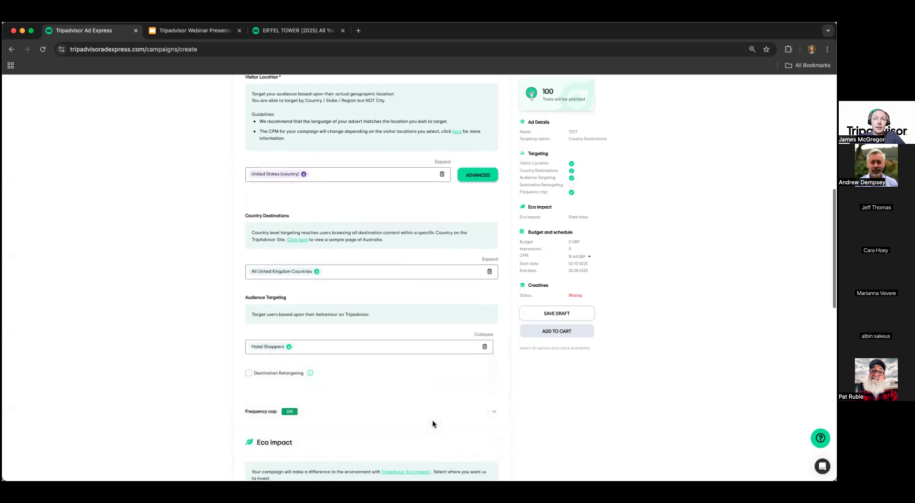
scroll(443, 377, up, 2)
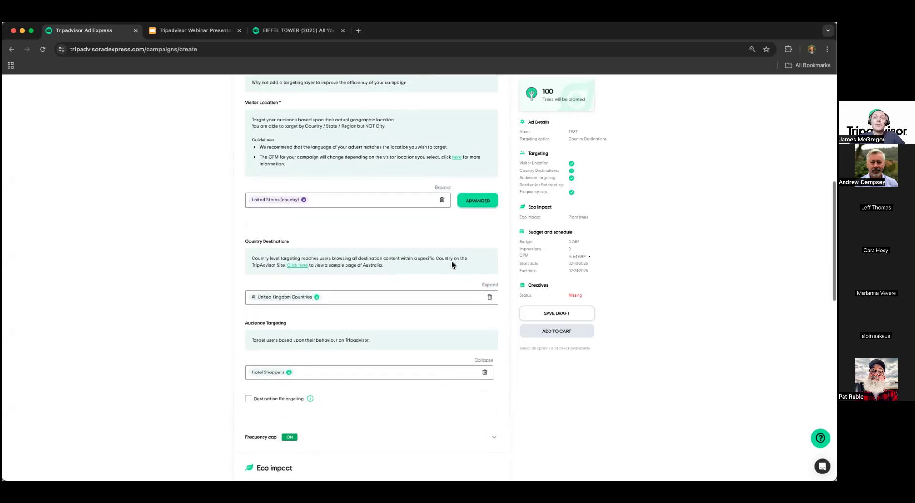
Enable Destination Retargeting and set its destination to United Kingdom.
scroll(395, 408, down, 6)
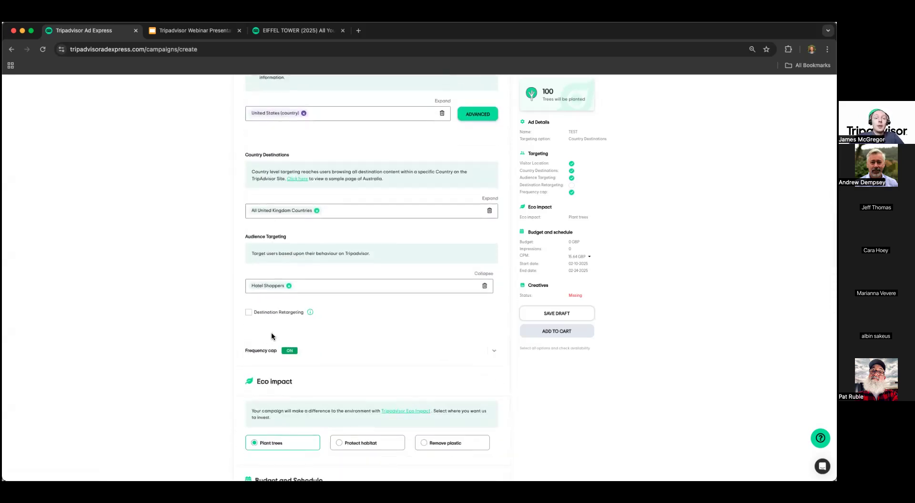
click(249, 313)
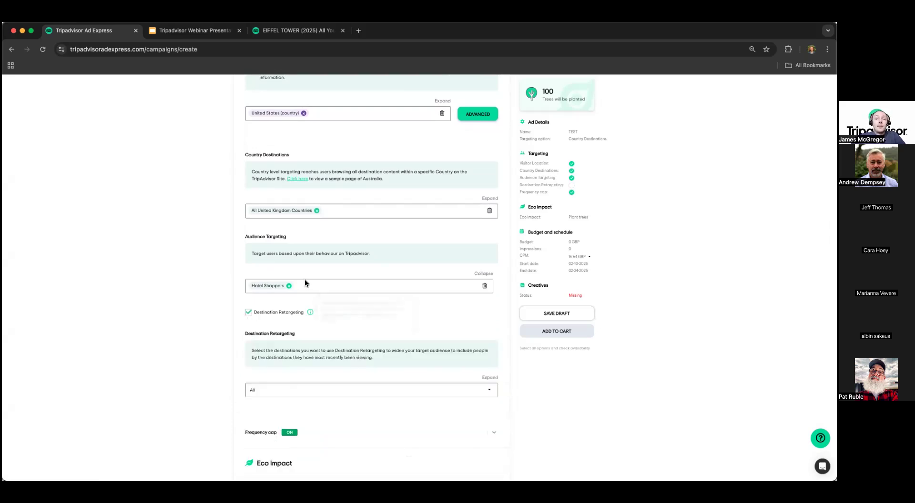
scroll(357, 320, down, 1)
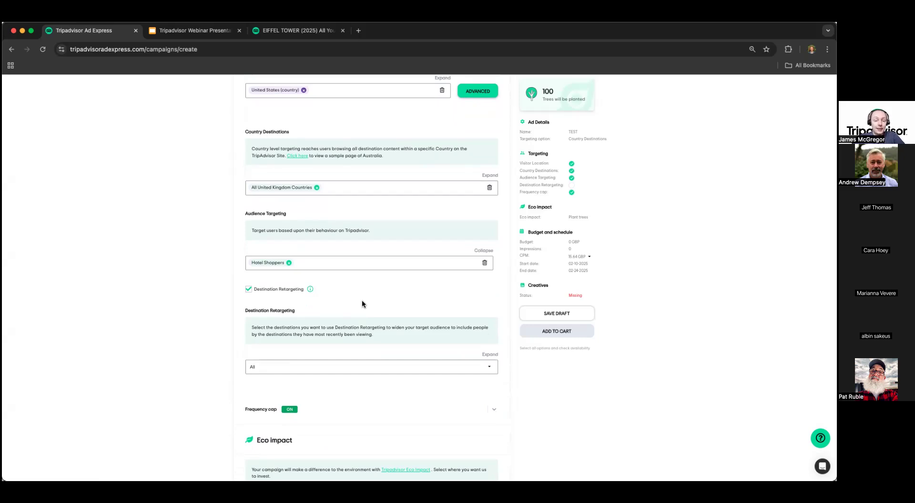
click(344, 366)
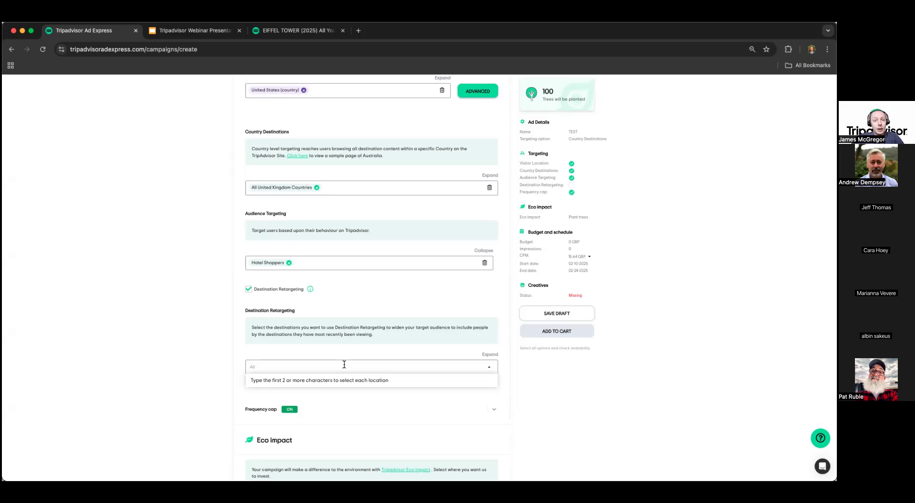
click(322, 411)
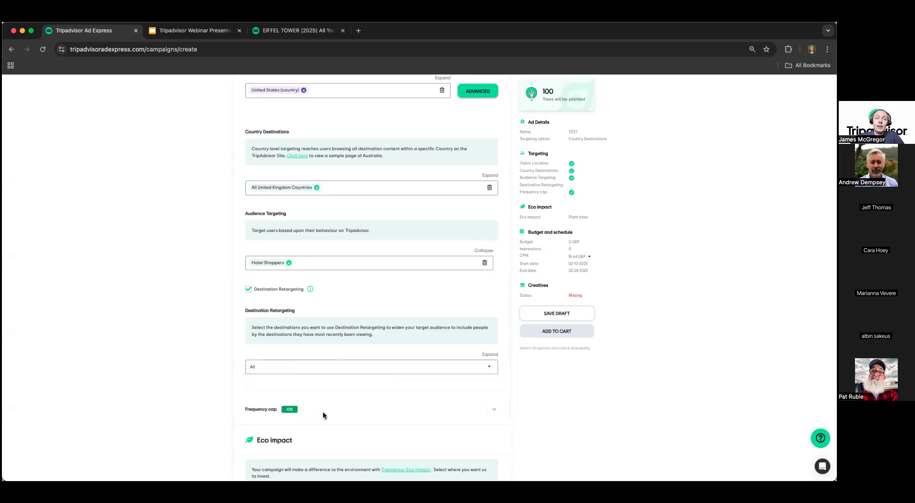
click(327, 365)
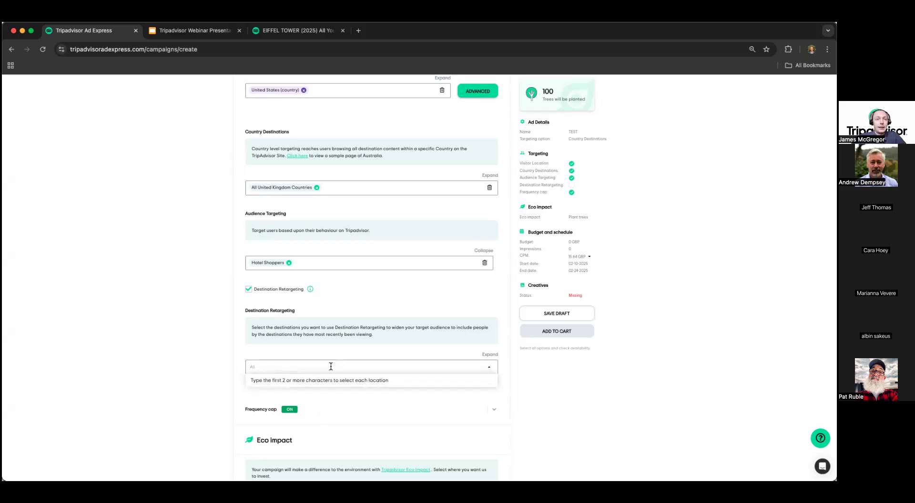
text(united)
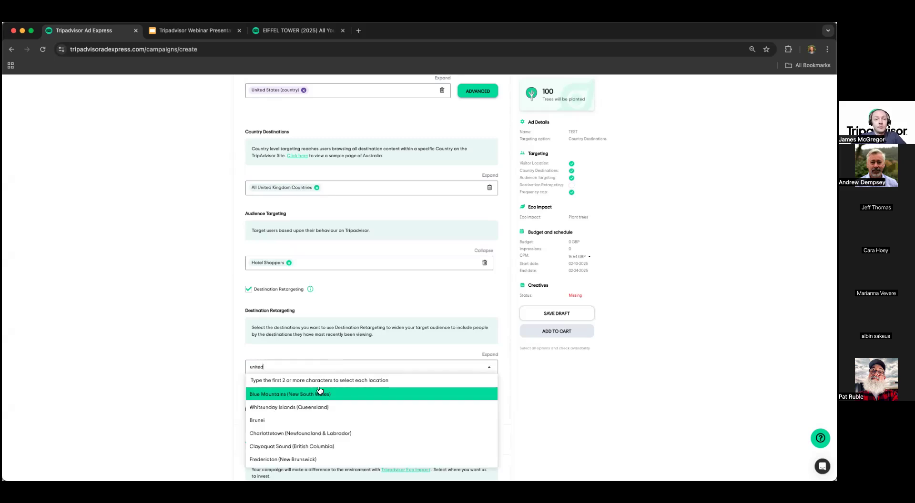
click(308, 408)
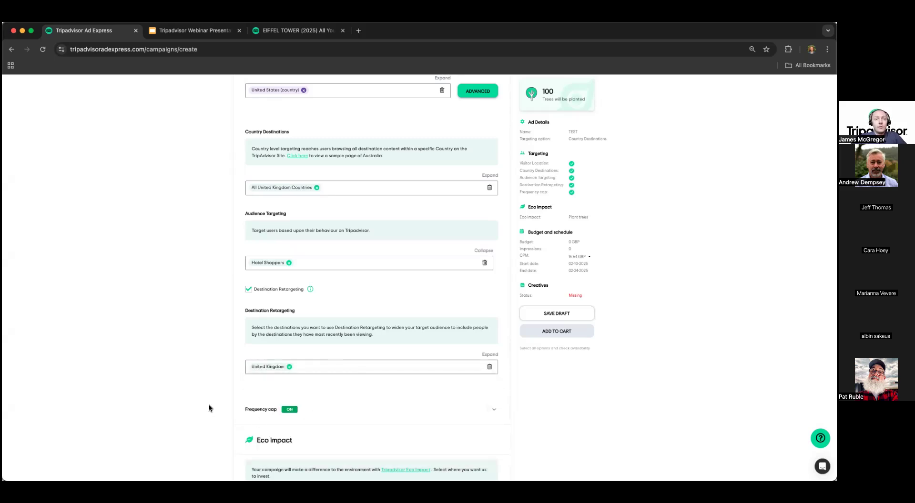
Check the frequency cap options for the campaign and collapse them again.
scroll(187, 386, down, 3)
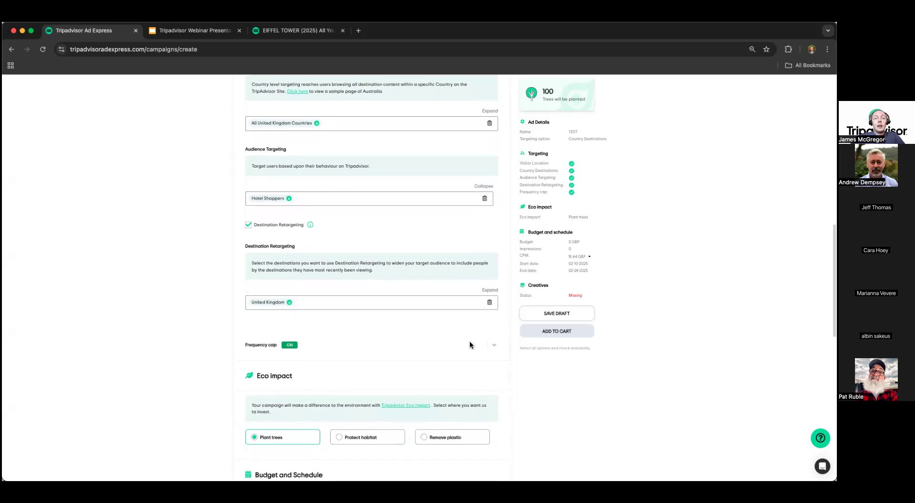
click(494, 347)
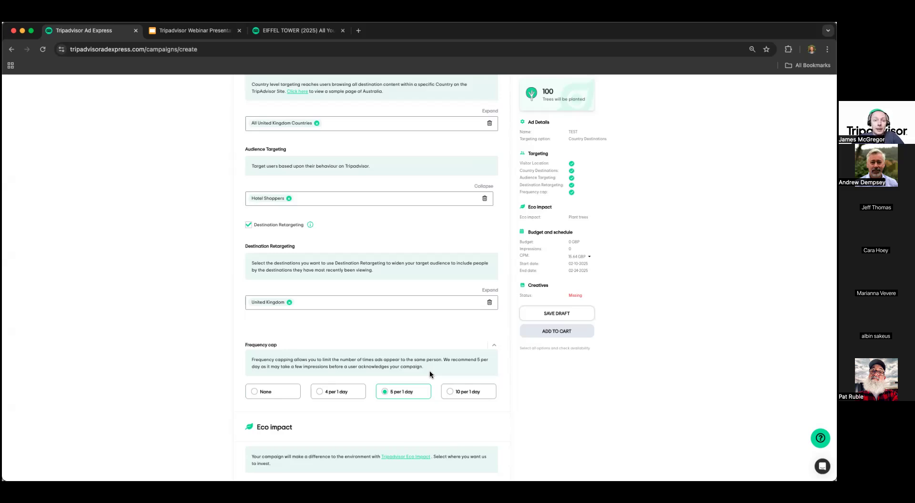
click(494, 345)
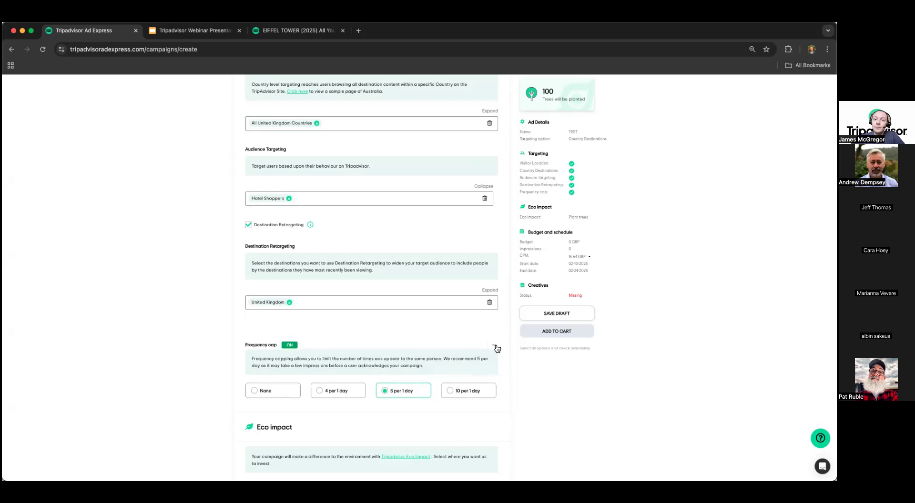
Compare the Protect habitat and Remove plastic eco impact options, and finish with Plant trees selected.
scroll(335, 421, down, 2)
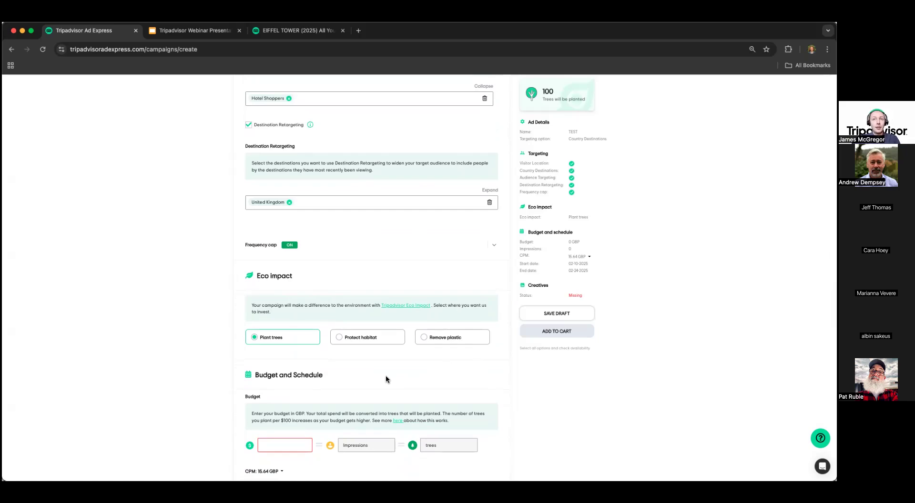
click(371, 336)
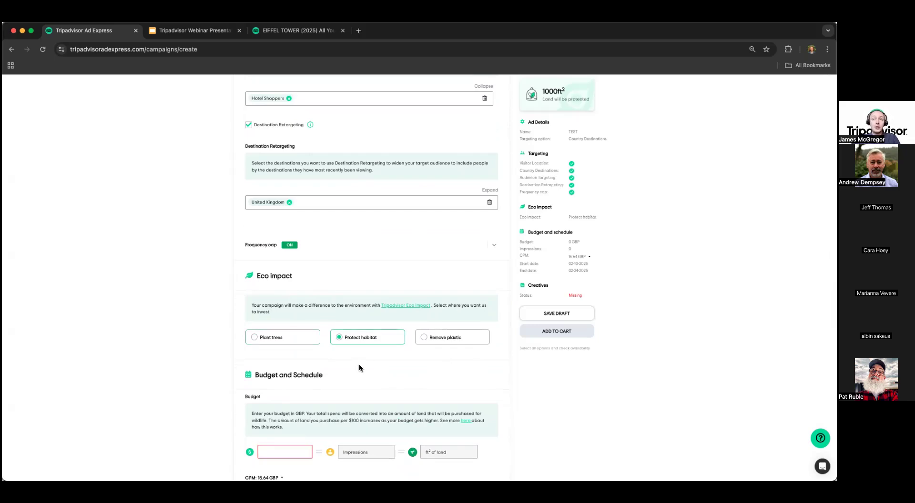
click(447, 340)
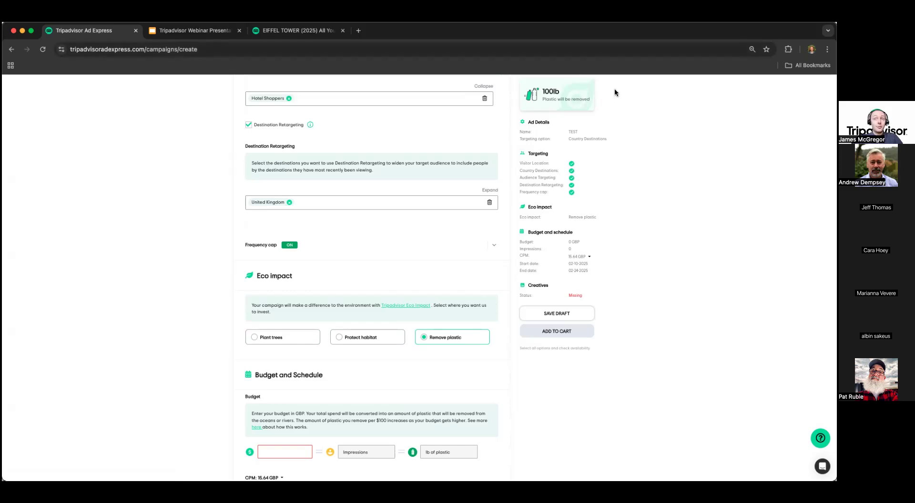
click(362, 340)
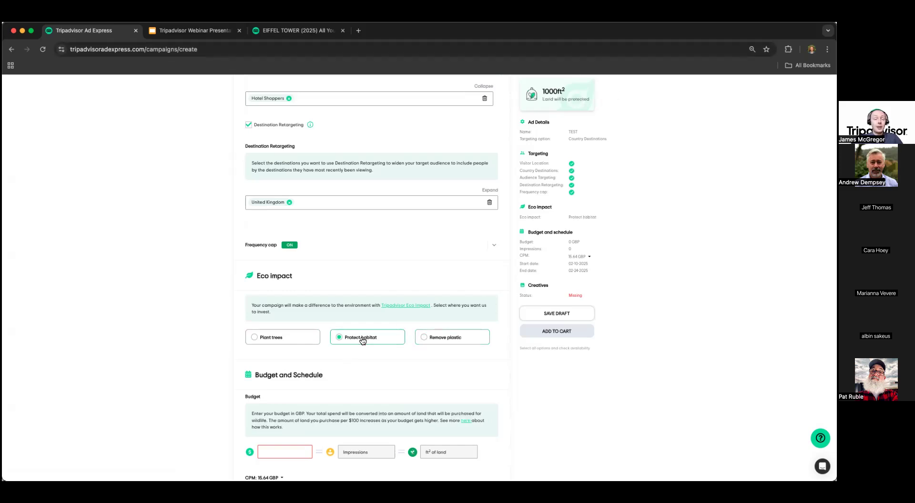
click(299, 332)
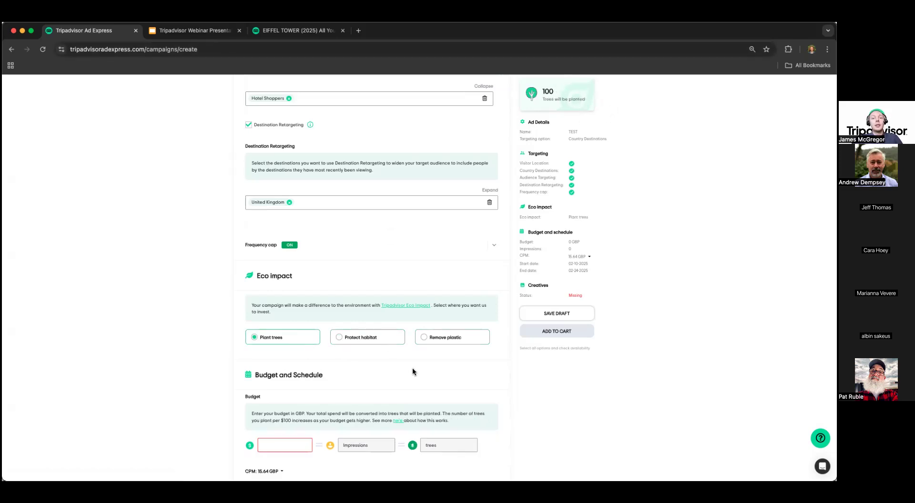
Set the campaign budget to 500 GBP.
scroll(412, 367, down, 1)
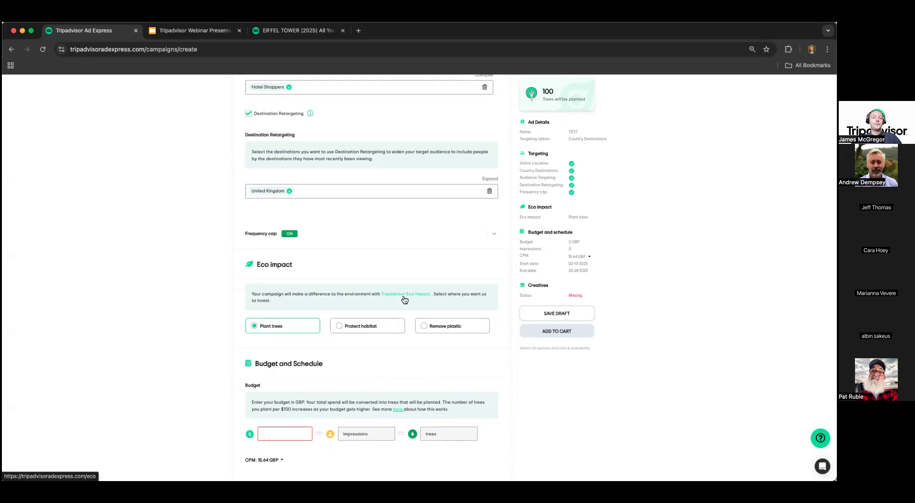
scroll(330, 398, down, 3)
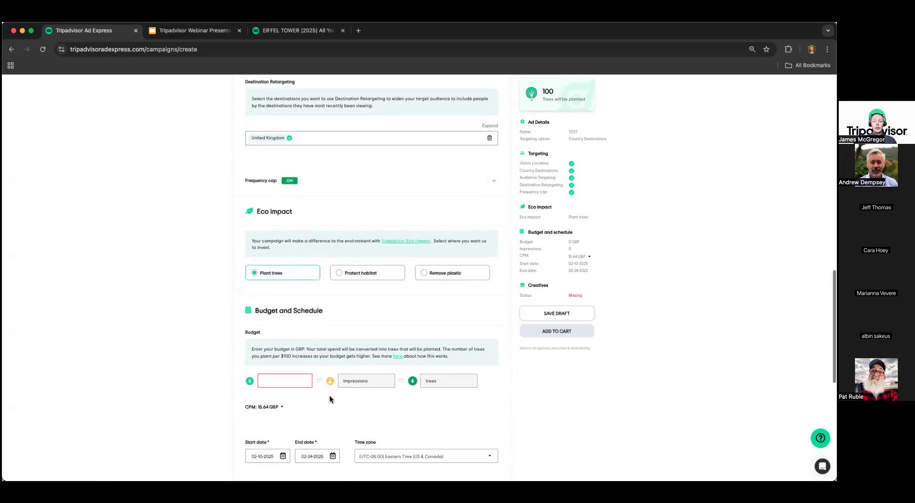
scroll(330, 399, down, 1)
click(266, 368)
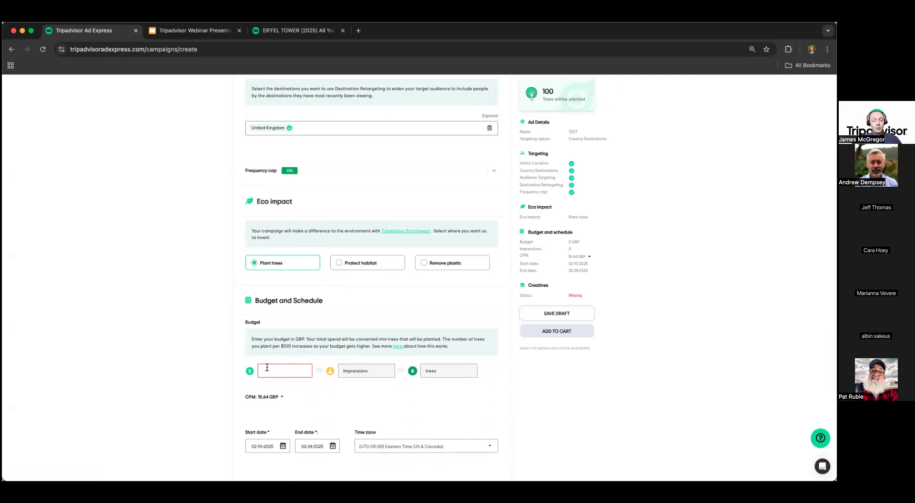
text(500)
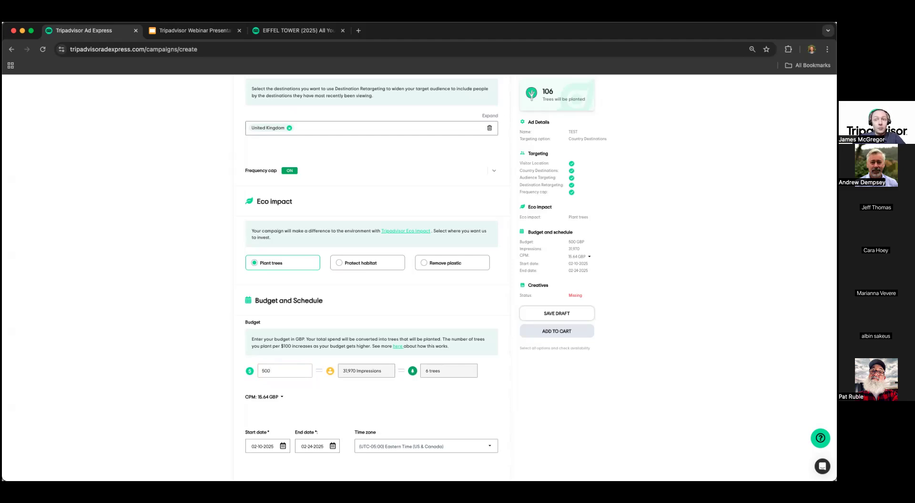
Check the start date calendar and set the campaign's time zone to (UTC+00:00) Dublin, Edinburgh, Lisbon, London.
scroll(298, 428, down, 1)
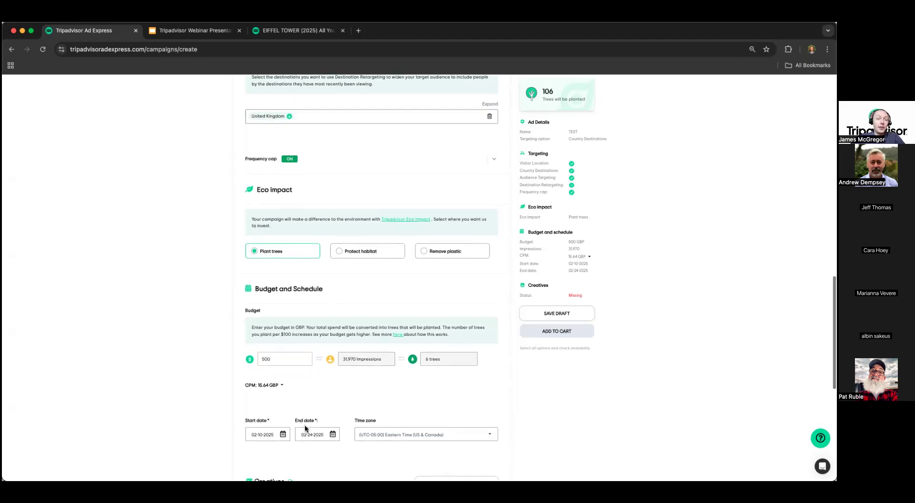
scroll(324, 384, down, 1)
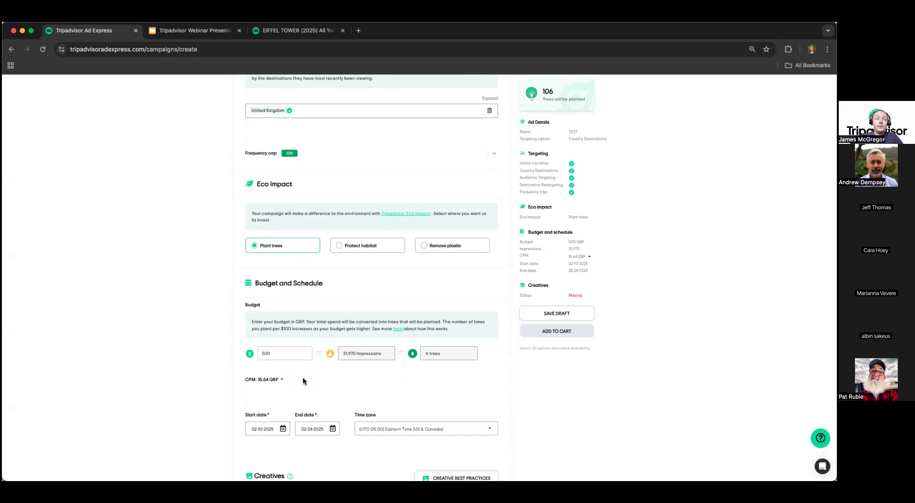
scroll(267, 372, down, 1)
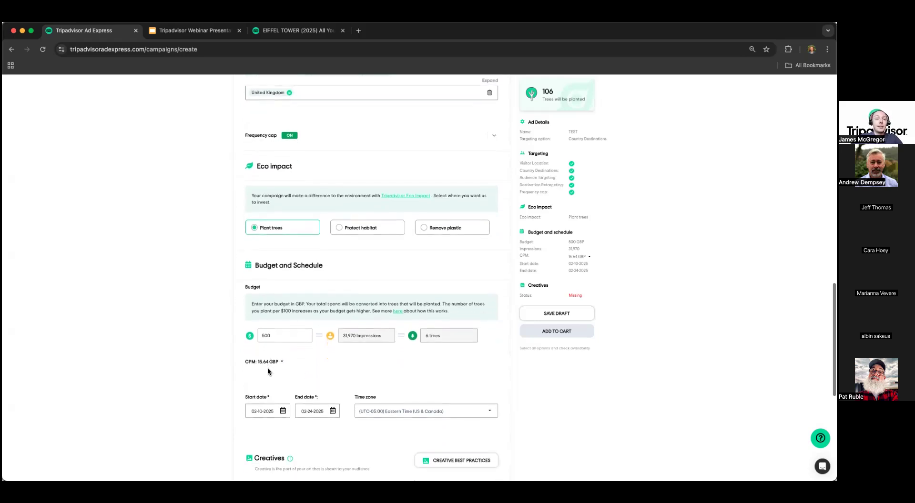
scroll(310, 368, down, 2)
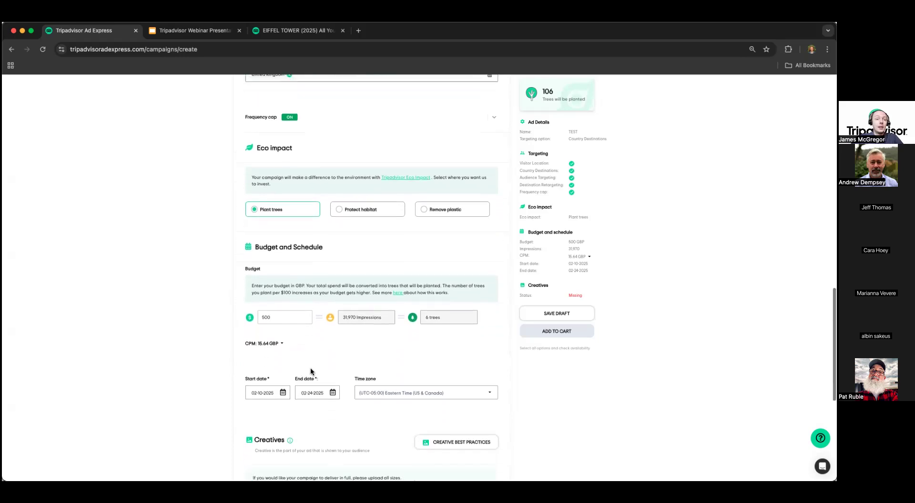
click(251, 379)
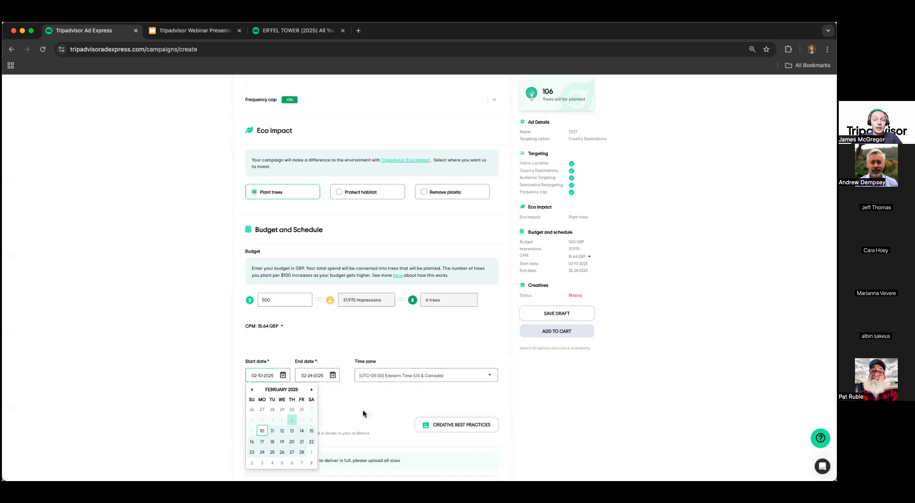
click(421, 378)
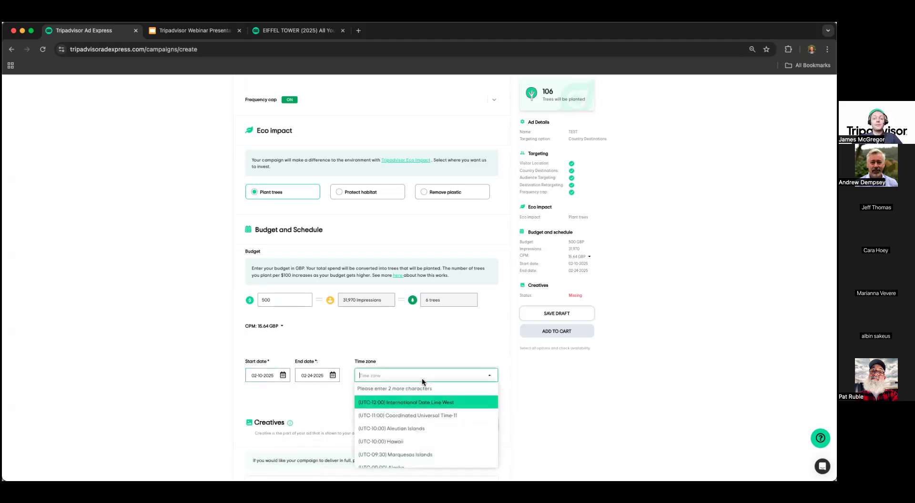
text(lon)
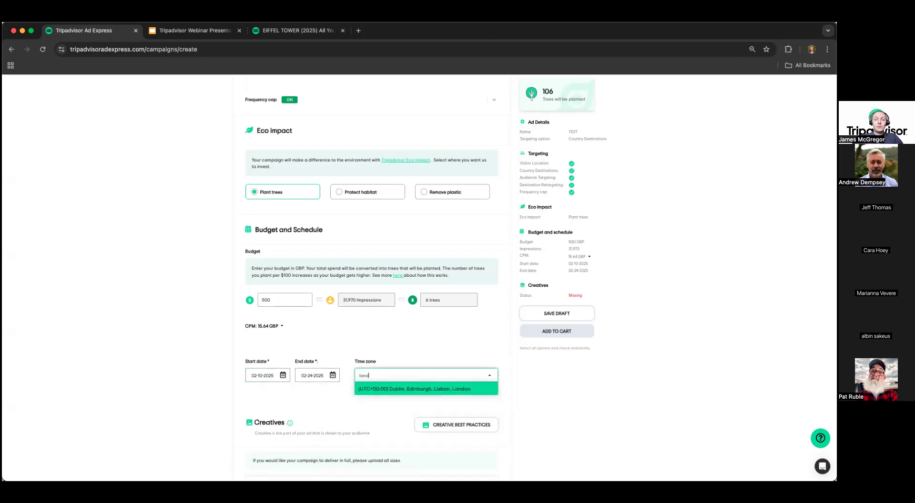
text(don)
click(420, 389)
Review all pages of the creative best practices, from branded banners and colour palette to photography, and close the guidelines.
scroll(333, 408, down, 1)
scroll(332, 408, down, 2)
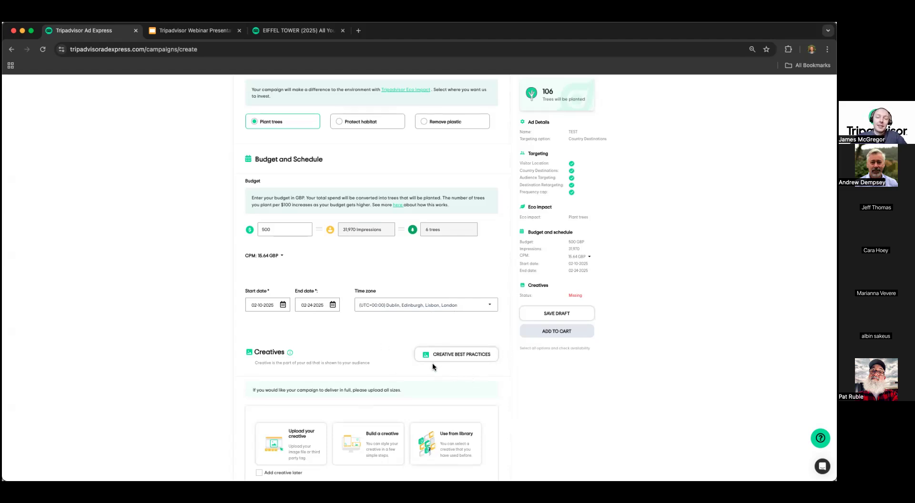
click(475, 356)
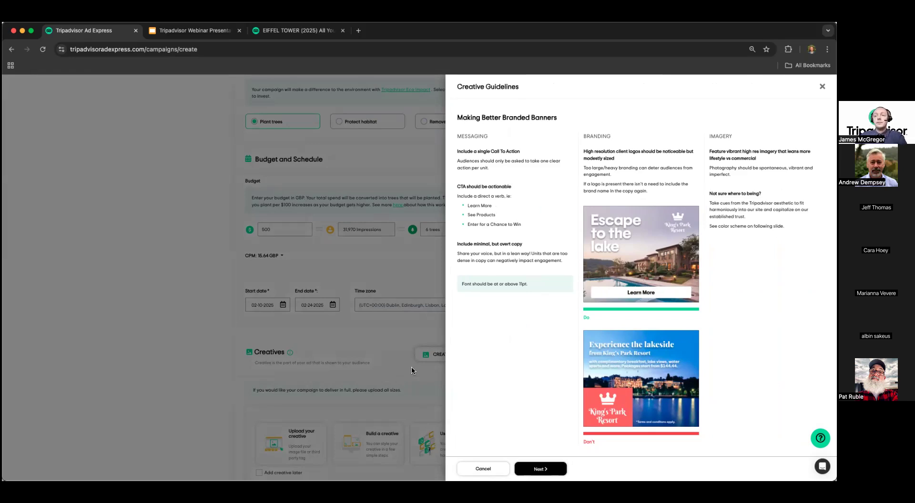
click(538, 469)
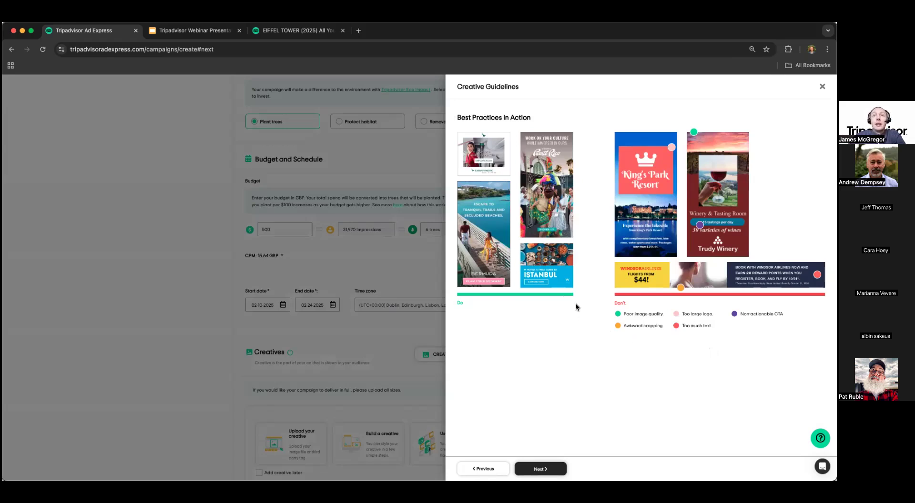
click(543, 468)
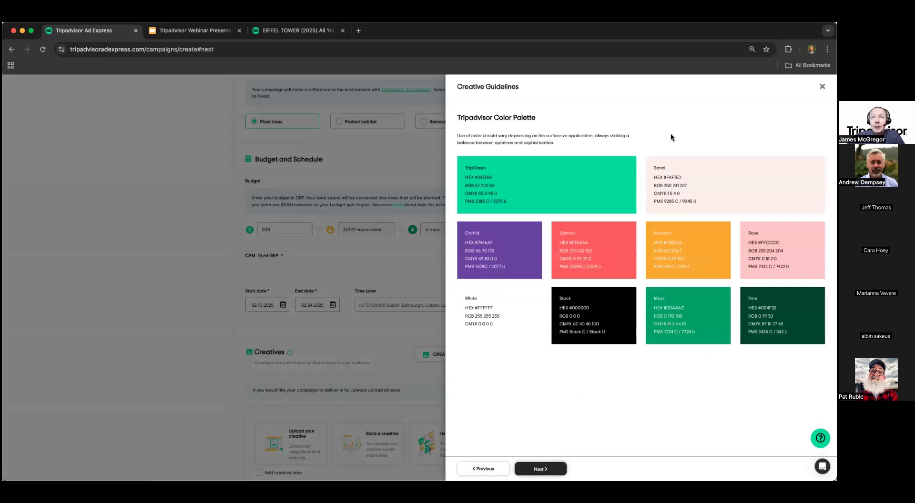
click(542, 470)
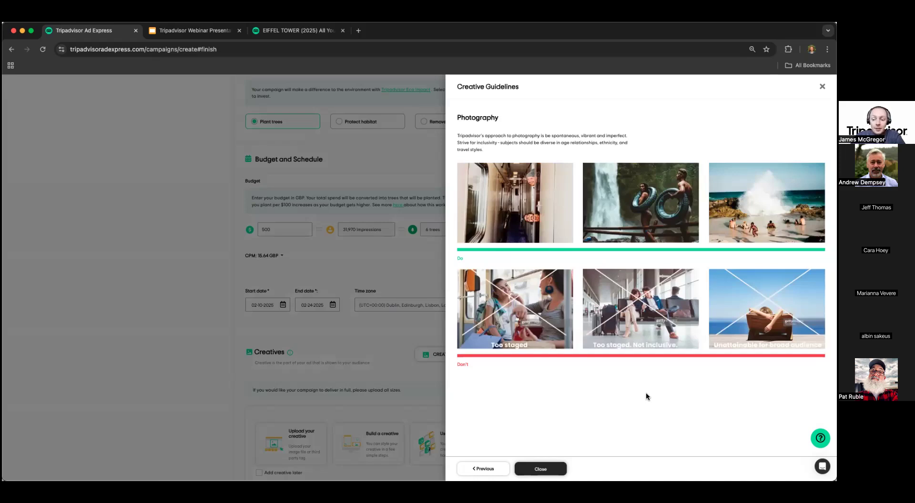
click(549, 468)
View the sizes available for a new creative and cancel the creative form.
scroll(276, 412, down, 3)
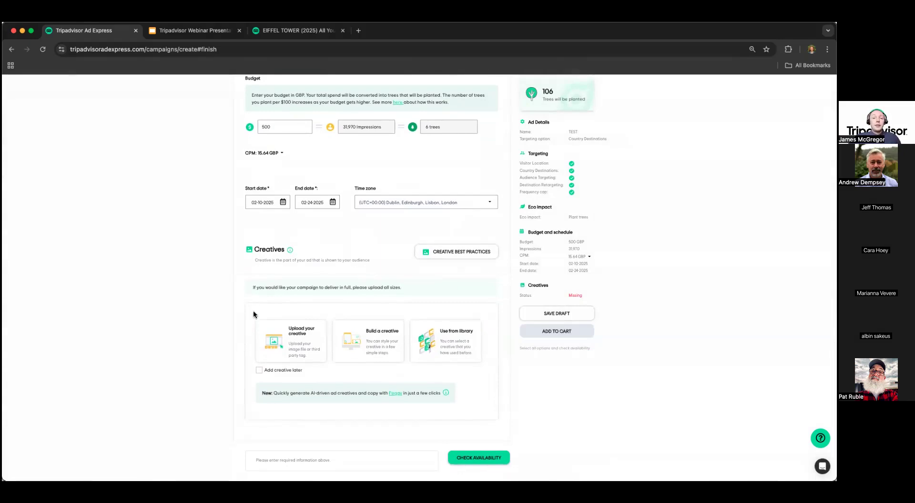
click(287, 355)
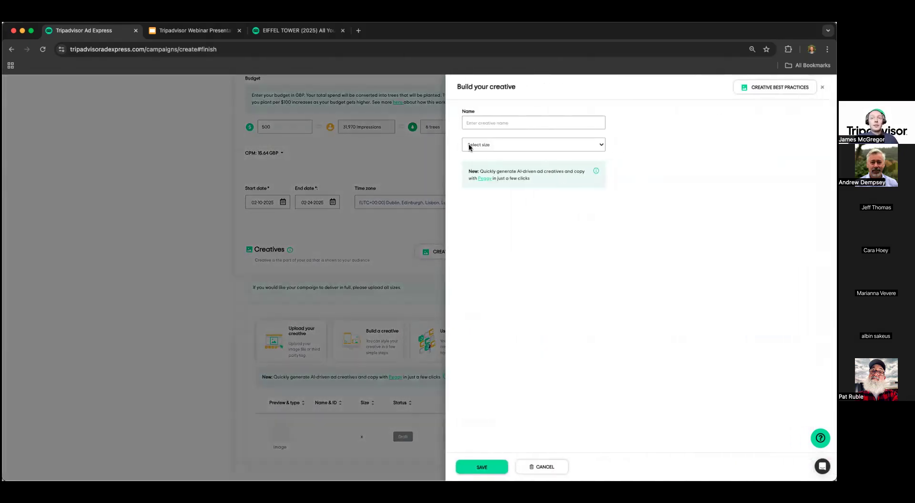
click(470, 147)
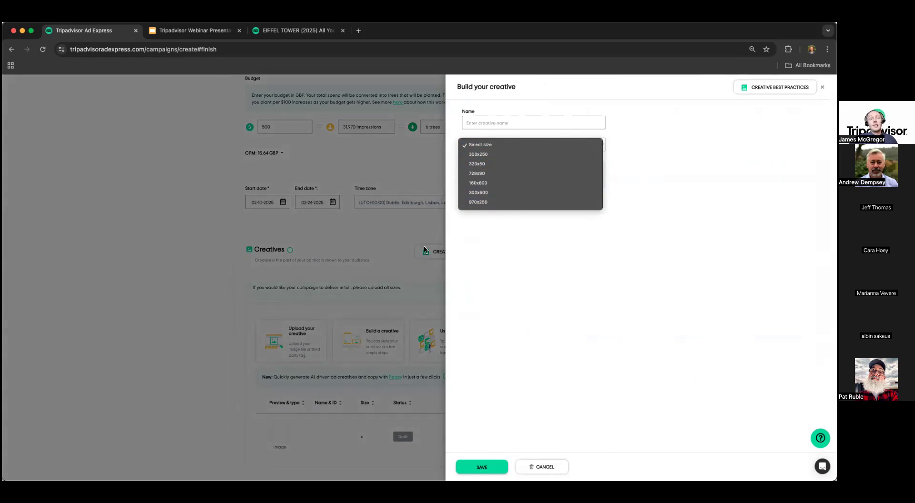
click(392, 228)
key(Return)
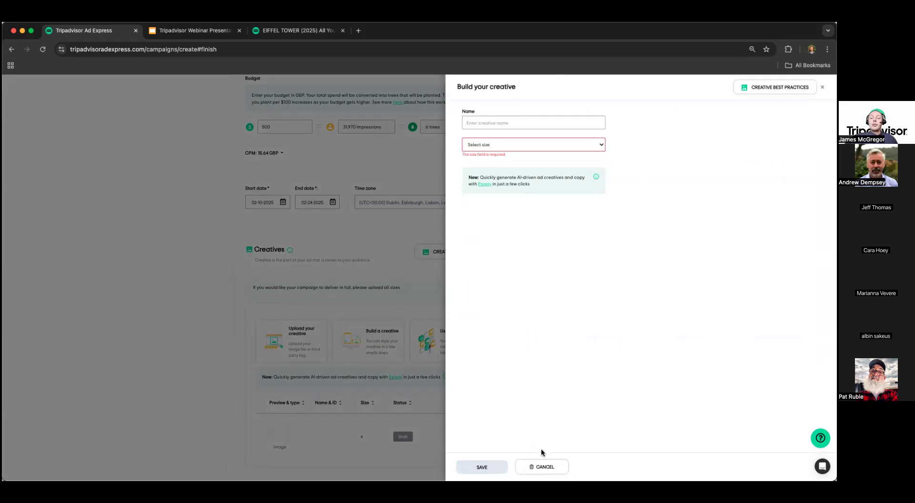
click(542, 467)
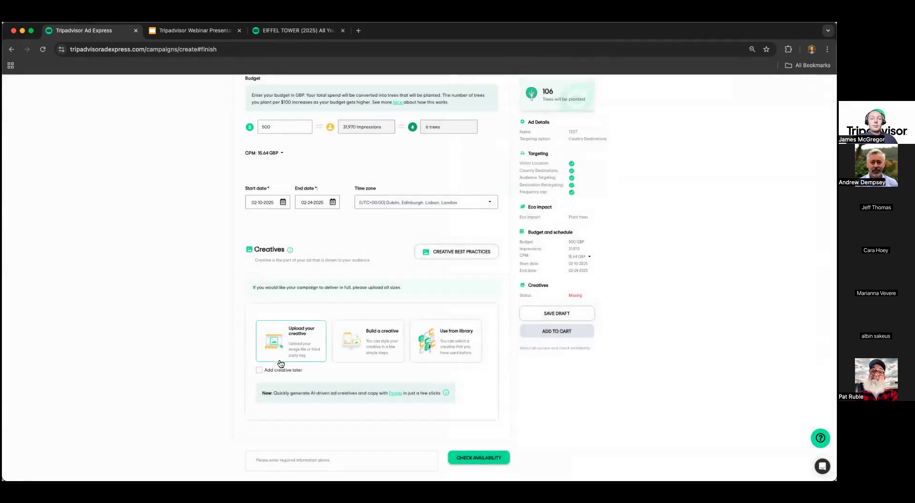
Enable the Add creative later option, check the campaign's availability and reject the improvement suggestions.
click(258, 373)
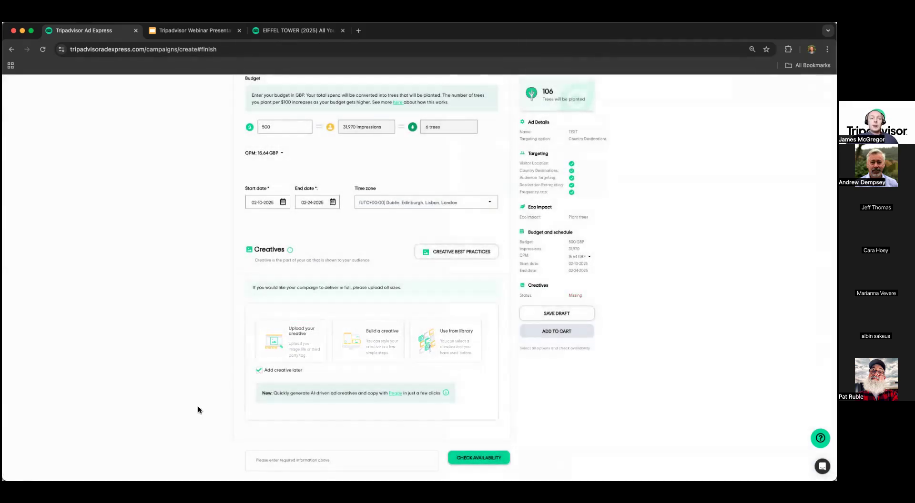
scroll(163, 386, down, 3)
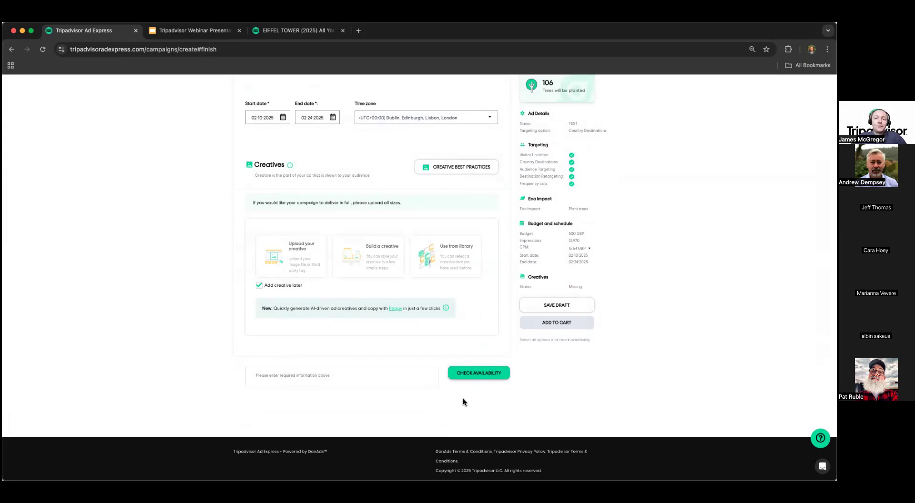
click(472, 378)
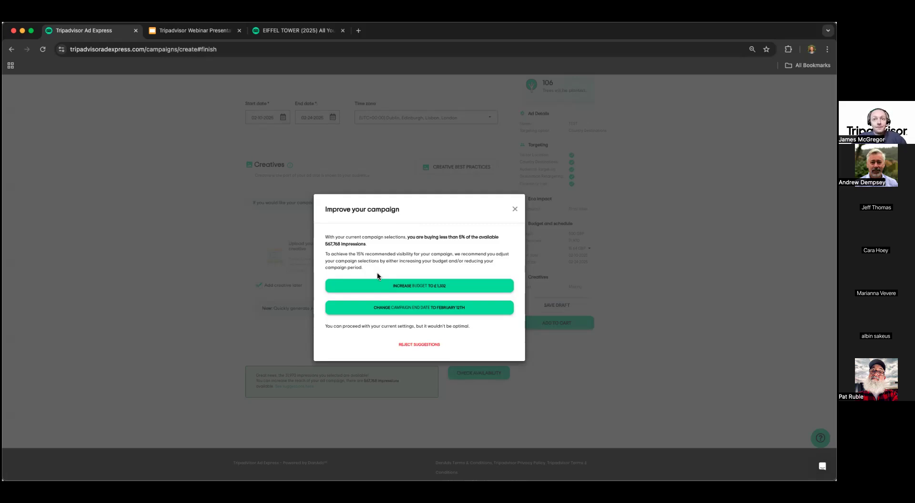
click(419, 344)
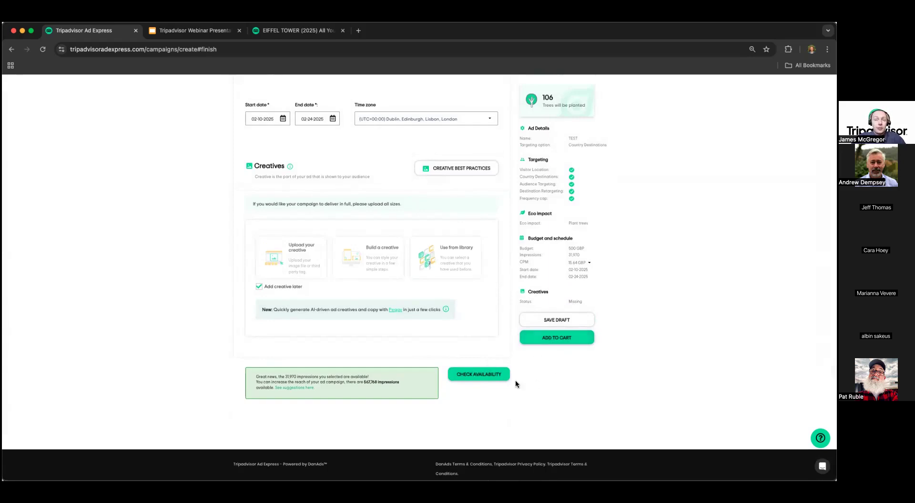
Change the campaign's targeting option selection from Country Destinations to All Destinations.
scroll(502, 296, up, 5)
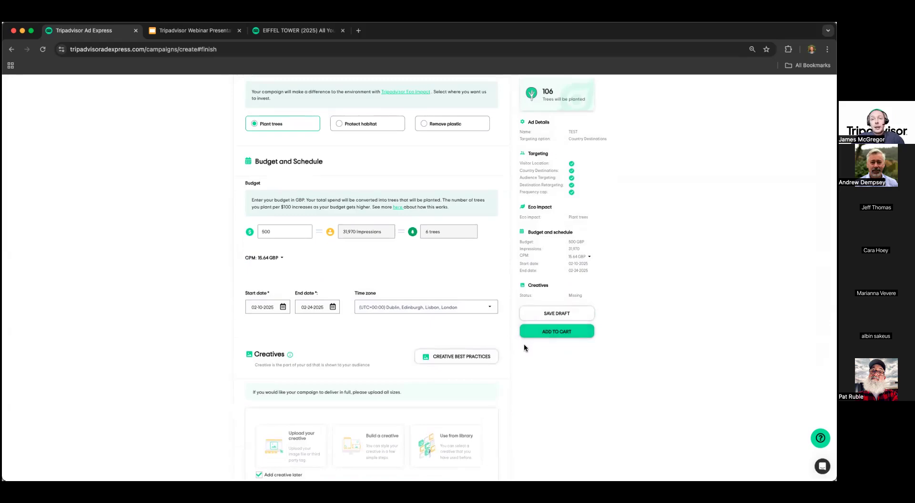
scroll(524, 345, up, 3)
scroll(503, 216, up, 15)
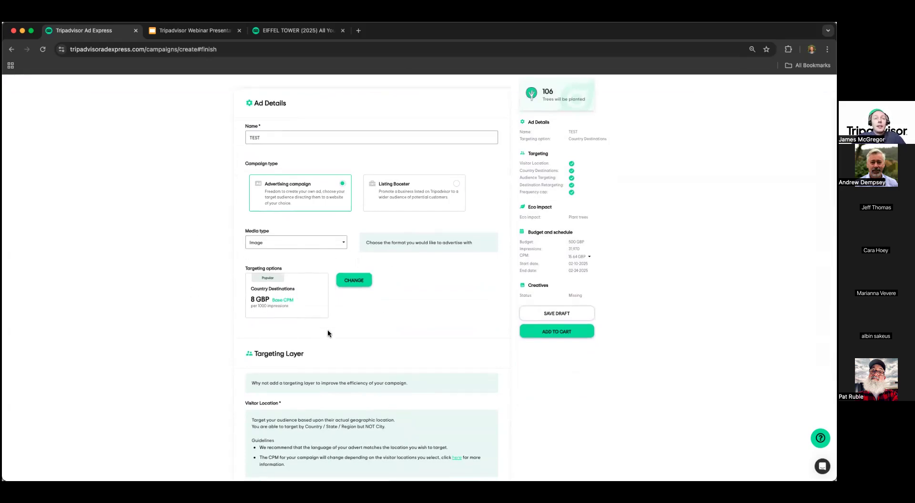
click(361, 283)
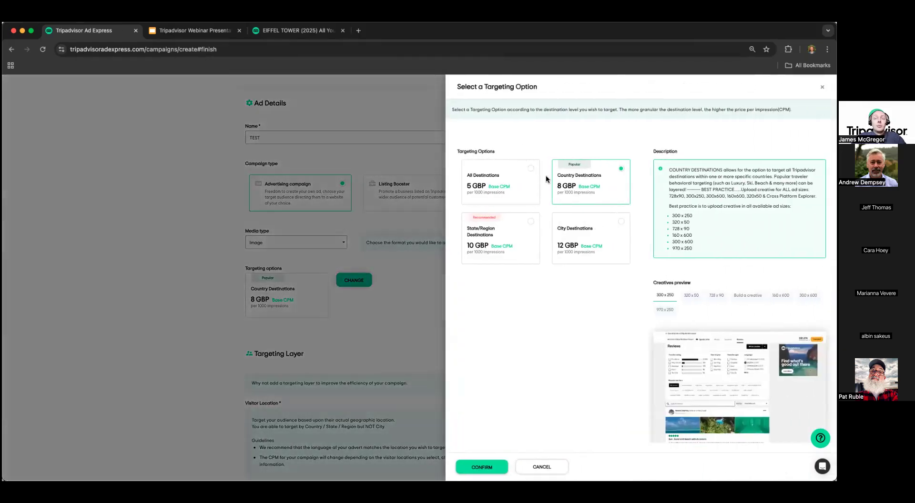
click(478, 189)
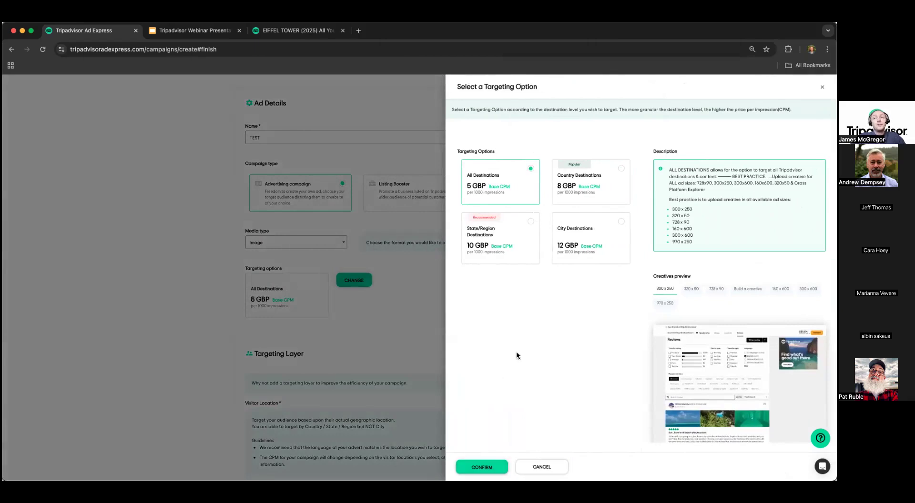
Preview the 320 x 50, 728 x 90, Build a creative, 160 x 600, 300 x 600 and 970 x 250 placements and confirm the targeting option change.
scroll(653, 322, down, 1)
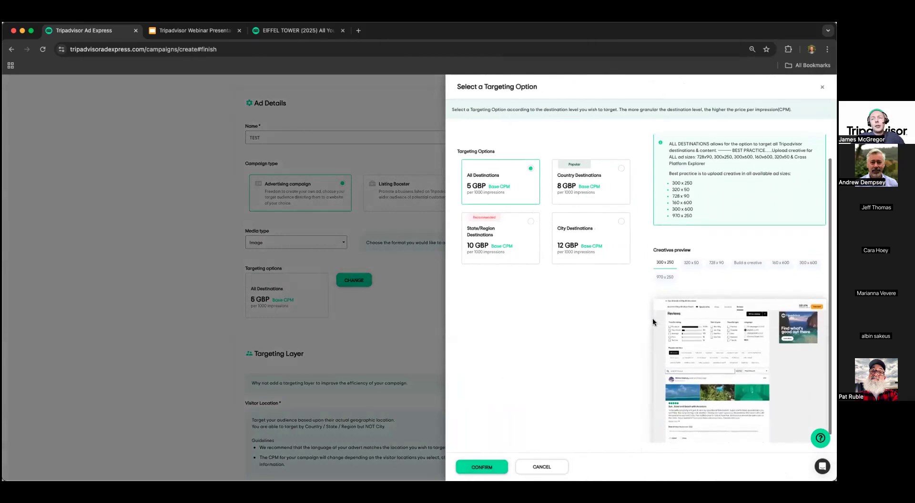
click(697, 257)
scroll(686, 357, down, 1)
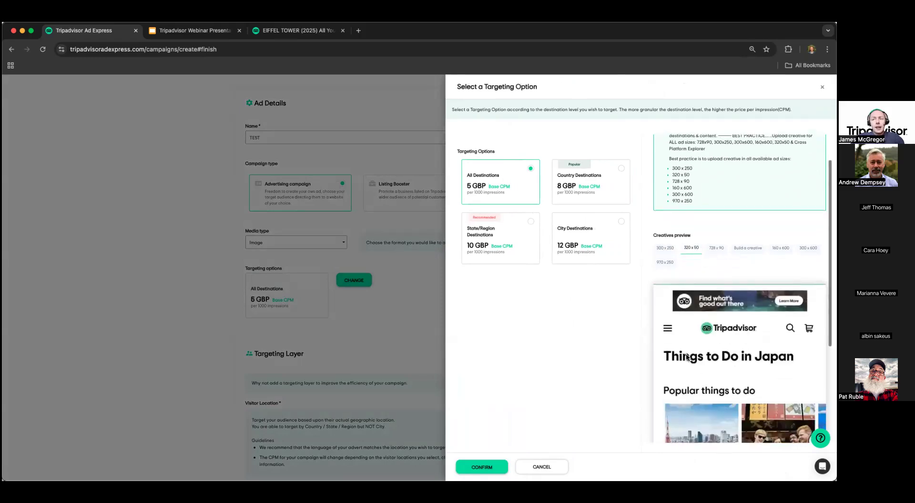
scroll(686, 357, up, 2)
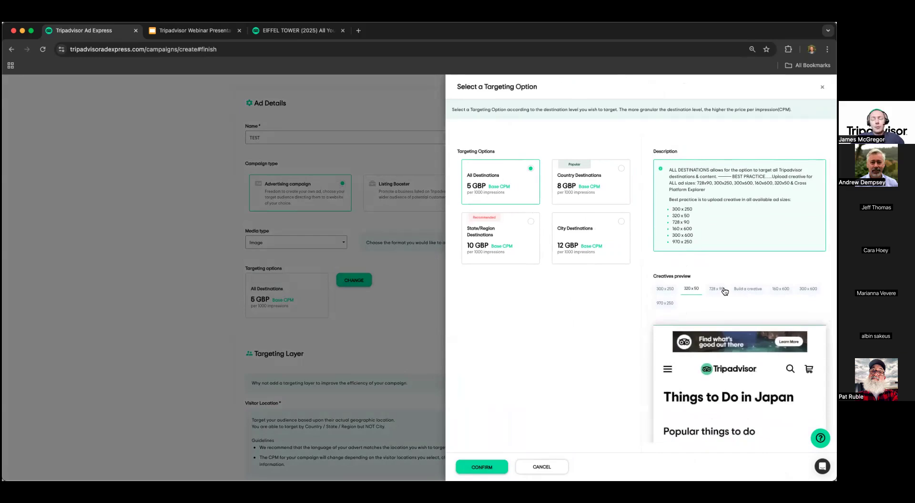
click(724, 290)
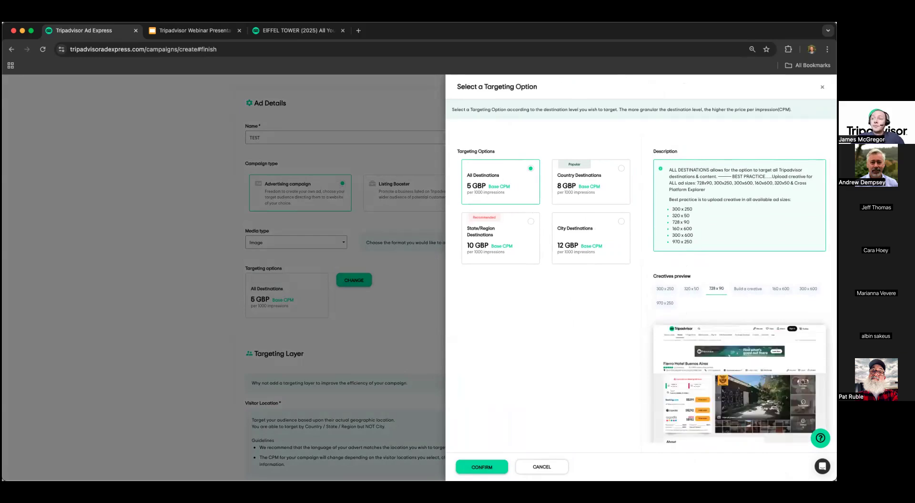
click(747, 288)
click(780, 289)
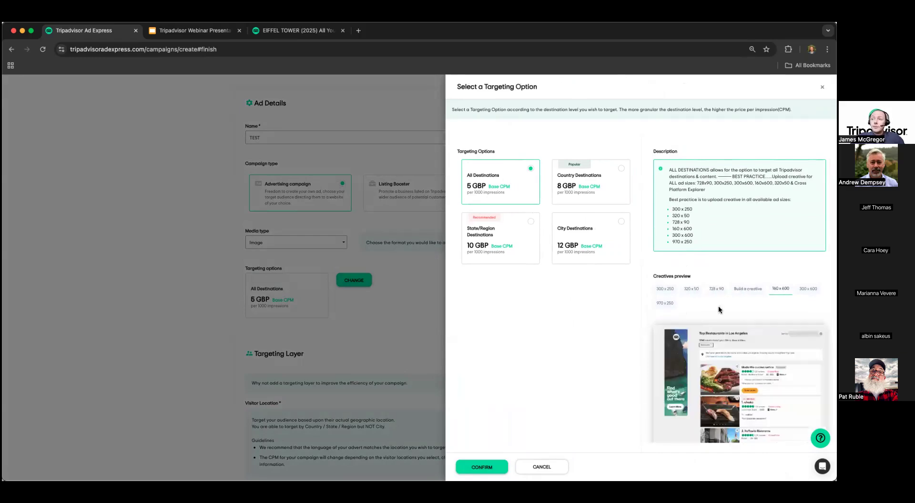
click(808, 288)
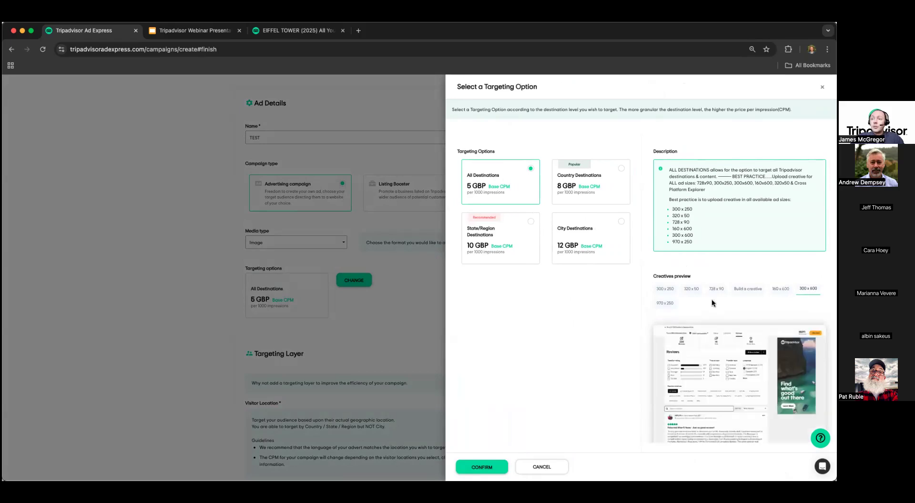
click(670, 305)
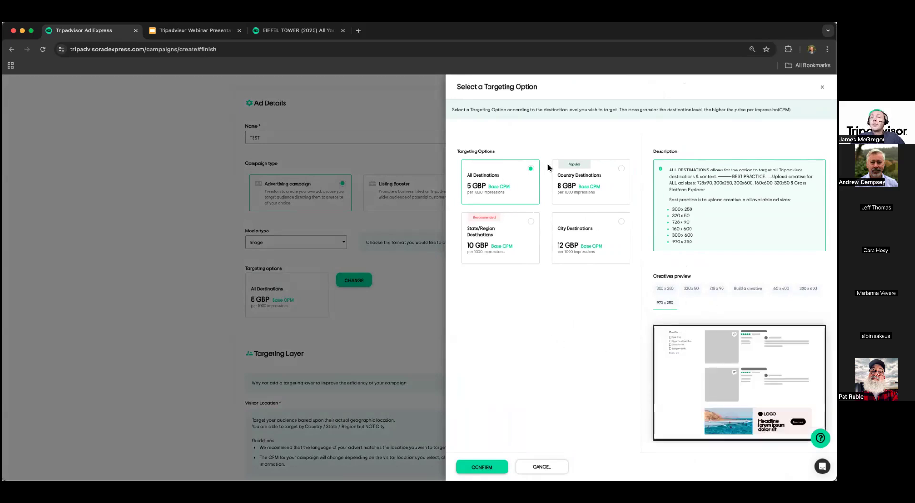
click(474, 468)
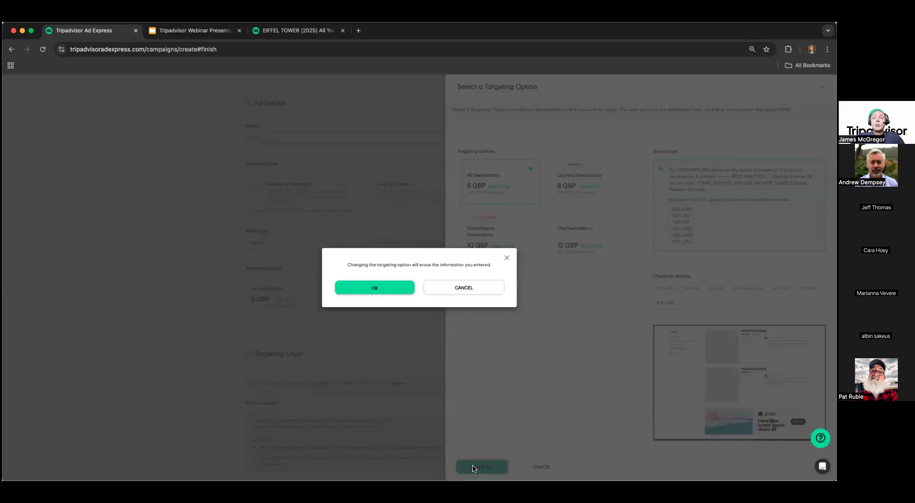
click(393, 288)
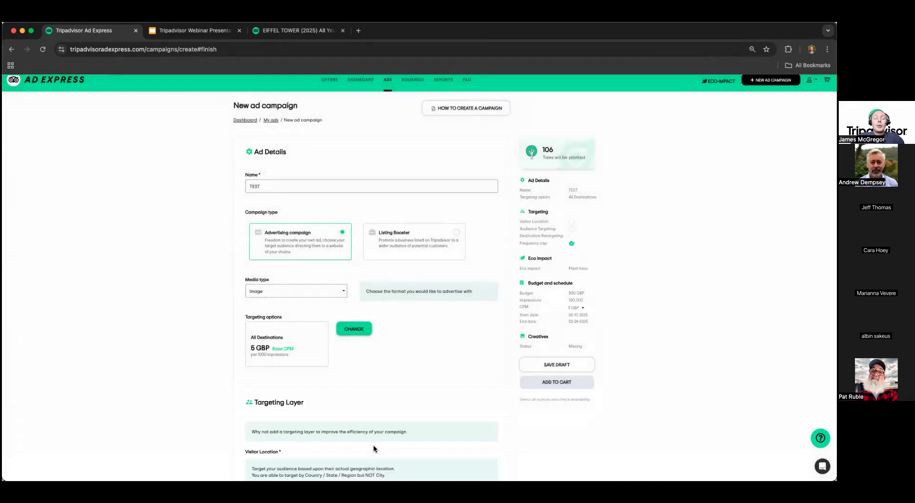
Set the campaign's visitor location to United States (country).
scroll(373, 445, down, 1)
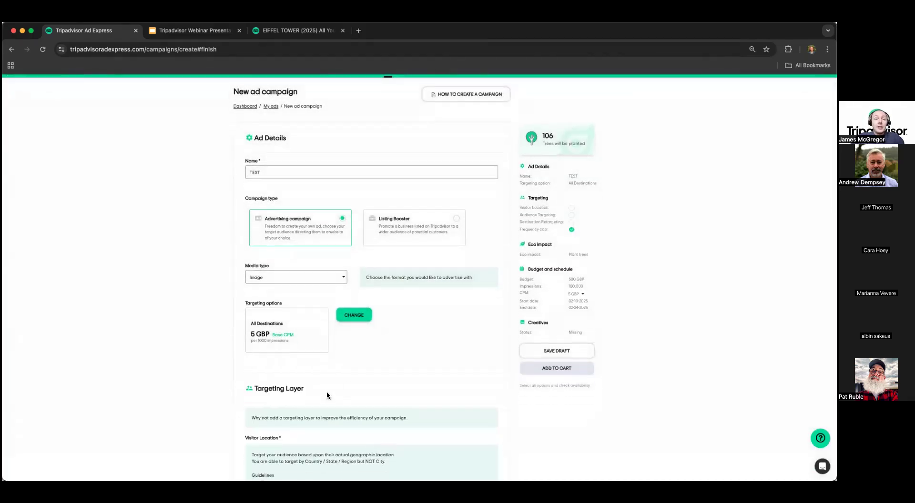
scroll(256, 376, down, 5)
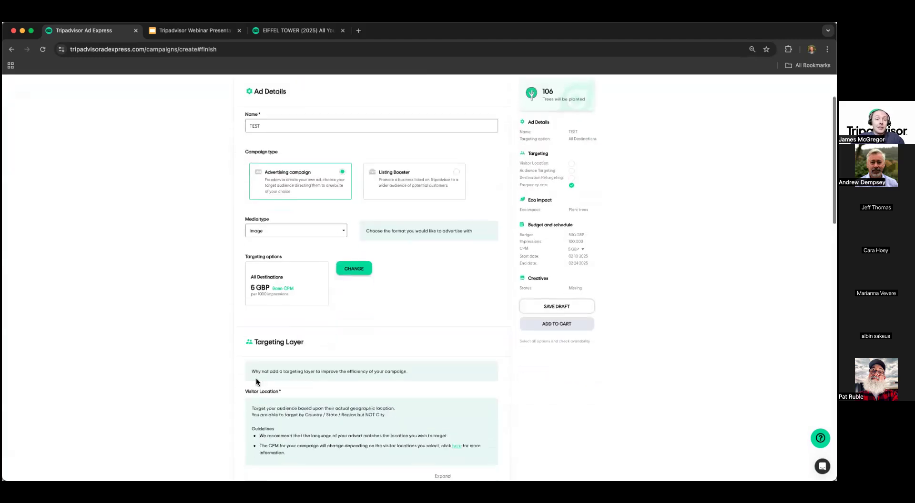
scroll(263, 411, down, 2)
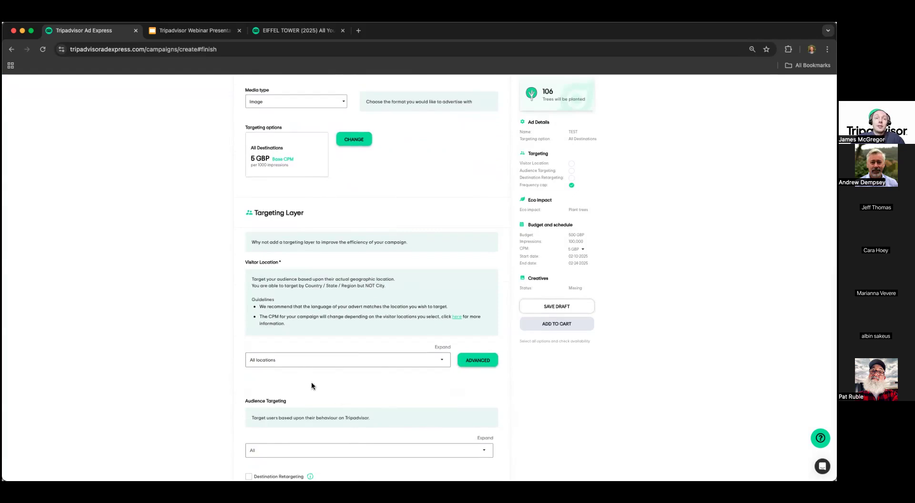
click(305, 361)
text(u)
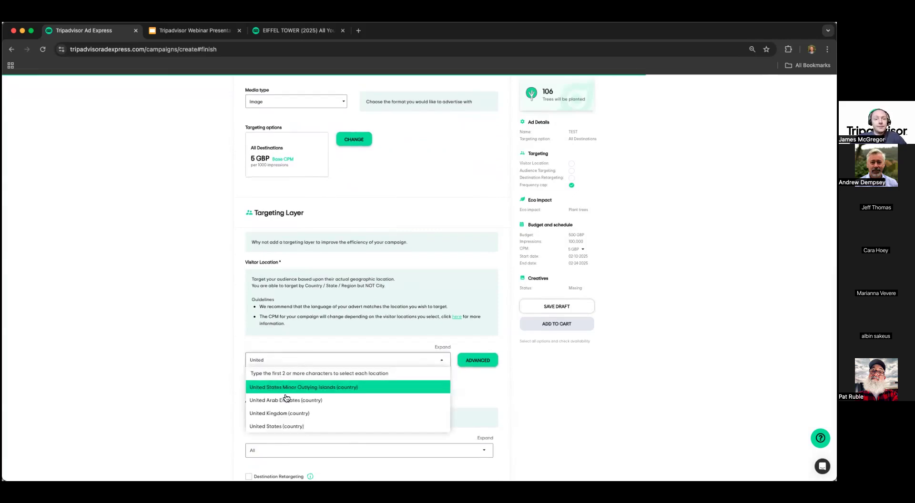
click(280, 425)
Examine the audience targeting categories, expand the audience field and review the ad details and targeting layer.
scroll(293, 362, down, 2)
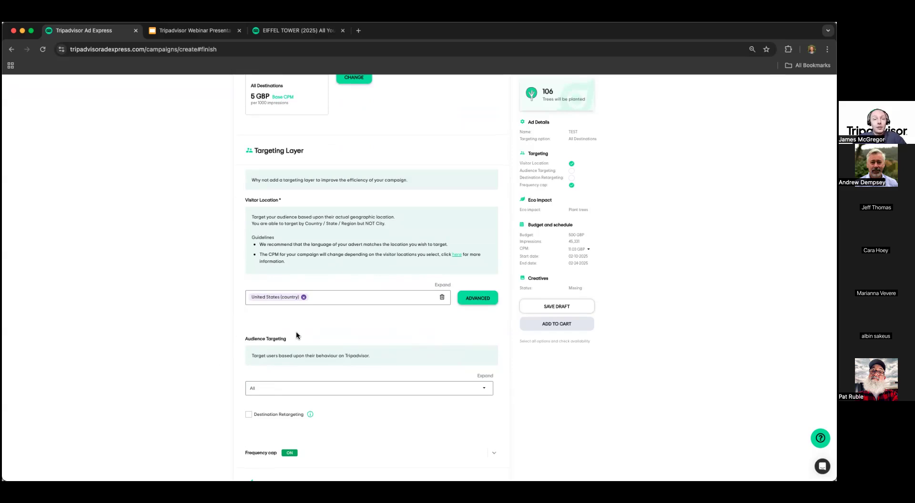
scroll(291, 348, down, 3)
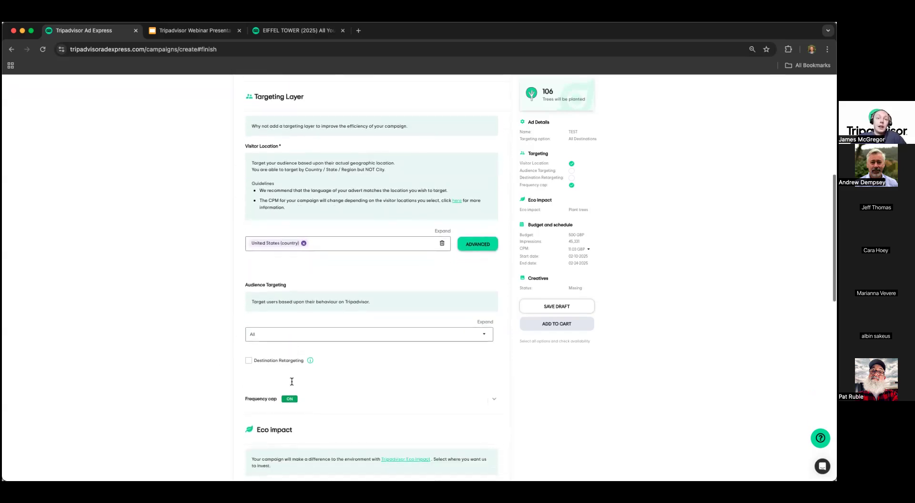
click(392, 334)
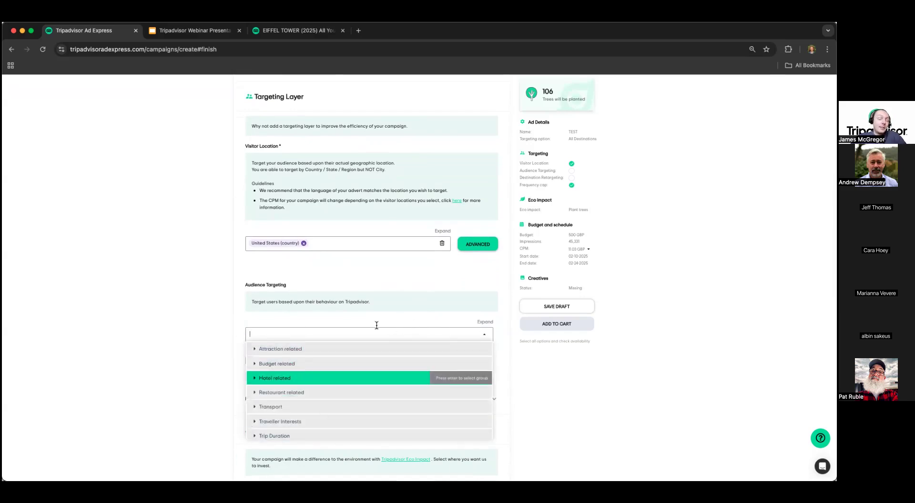
click(485, 323)
scroll(347, 256, up, 1)
scroll(347, 258, up, 6)
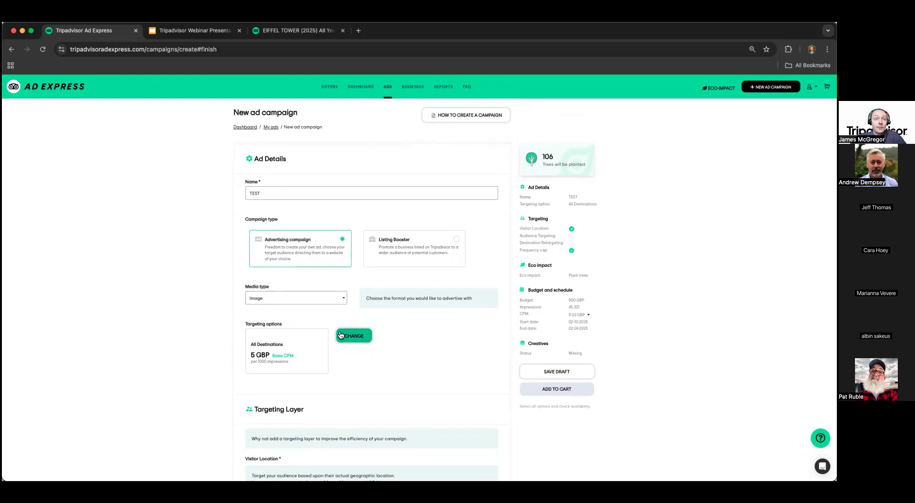
scroll(341, 331, down, 5)
scroll(337, 405, down, 5)
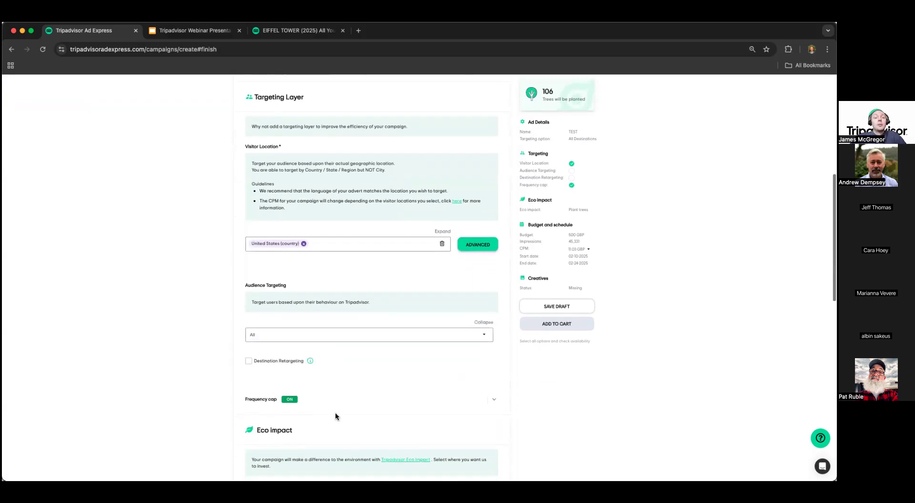
scroll(226, 235, up, 2)
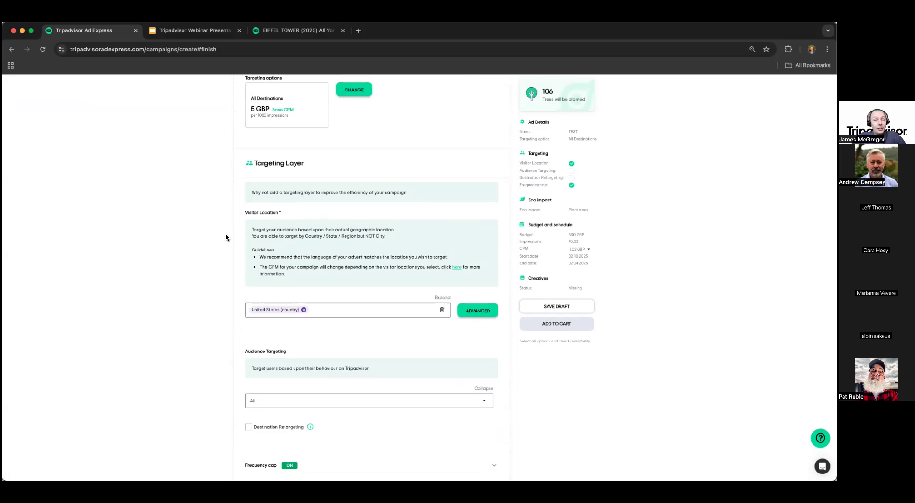
Enable Destination Retargeting and add United Kingdom as the retargeted destination.
scroll(242, 422, down, 2)
click(247, 350)
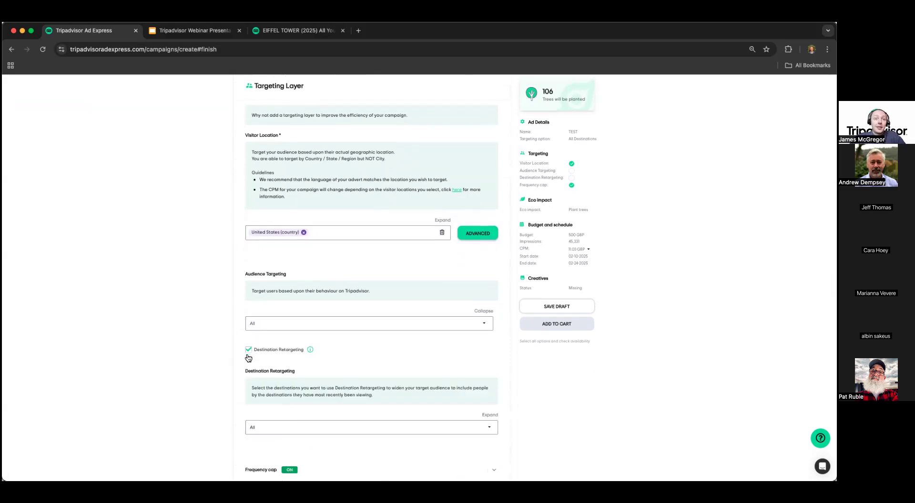
scroll(371, 379, down, 1)
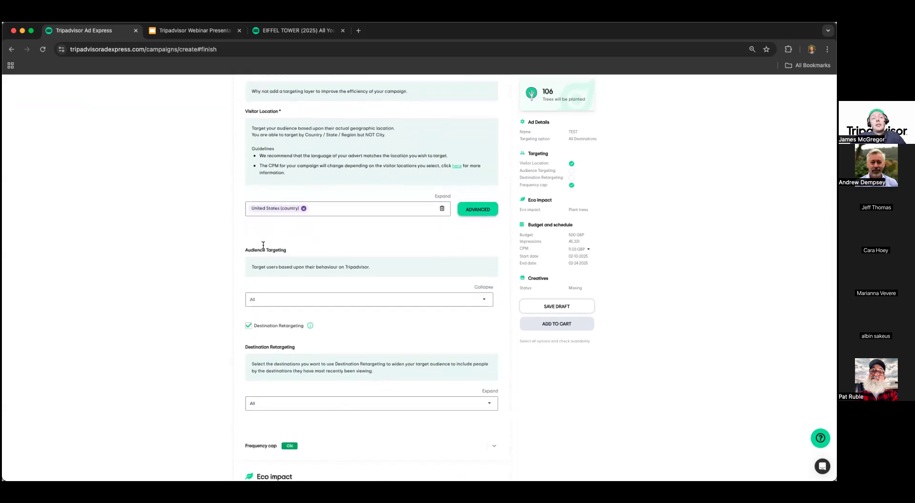
click(366, 401)
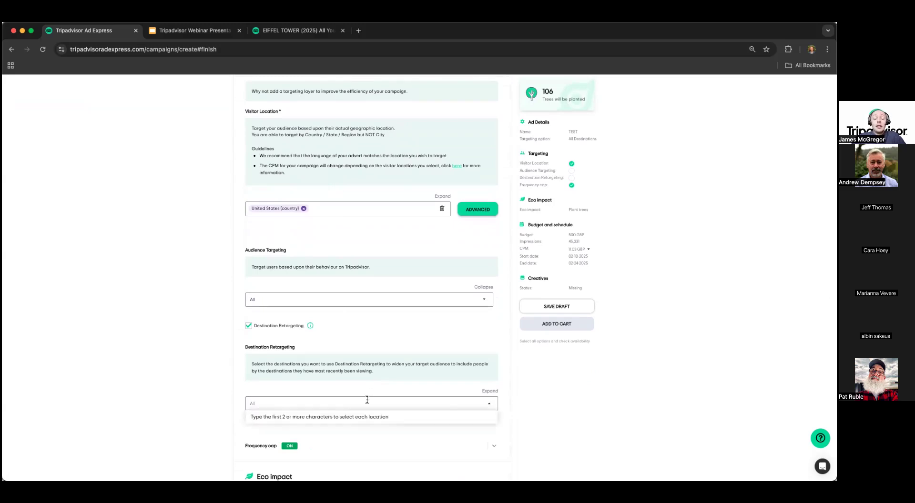
text(u)
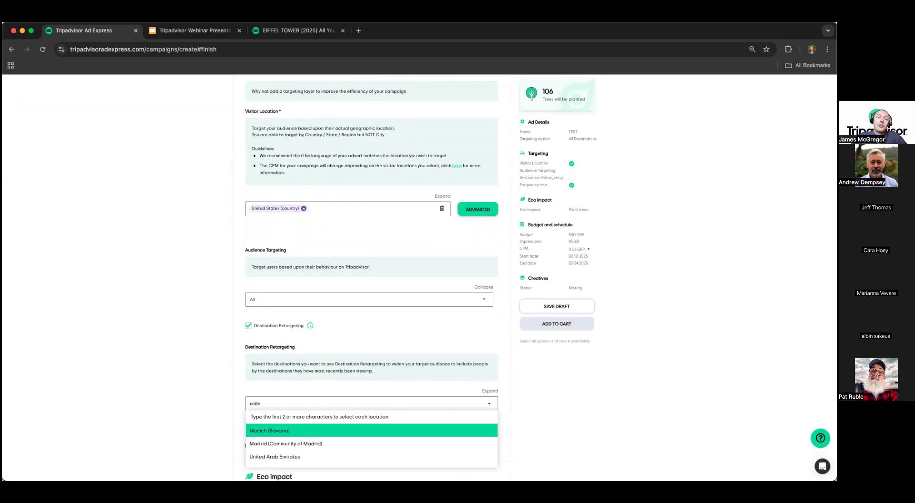
text(nite)
click(361, 430)
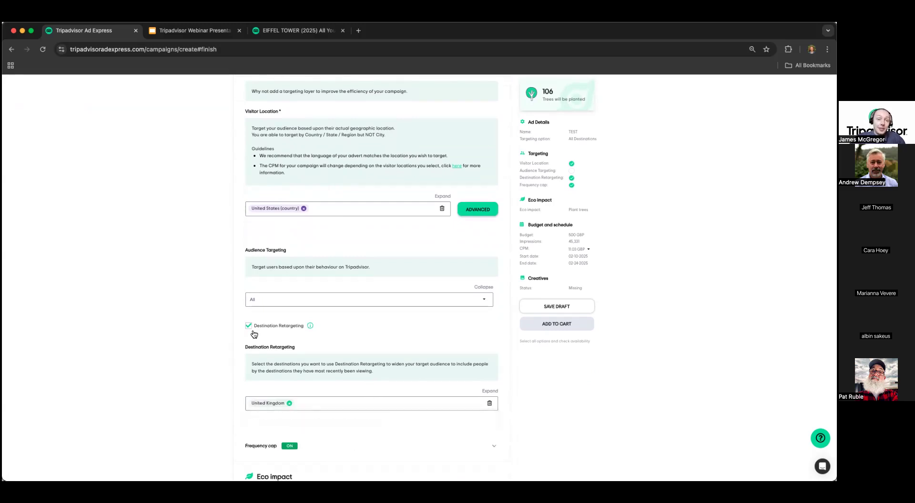
Review the campaign's frequency cap, eco impact, budget, schedule and creatives sections.
scroll(353, 343, down, 1)
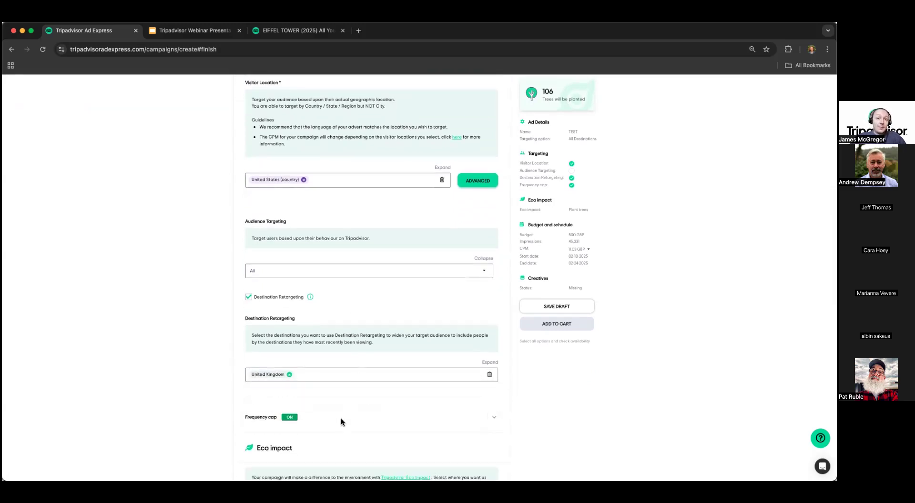
scroll(341, 420, down, 1)
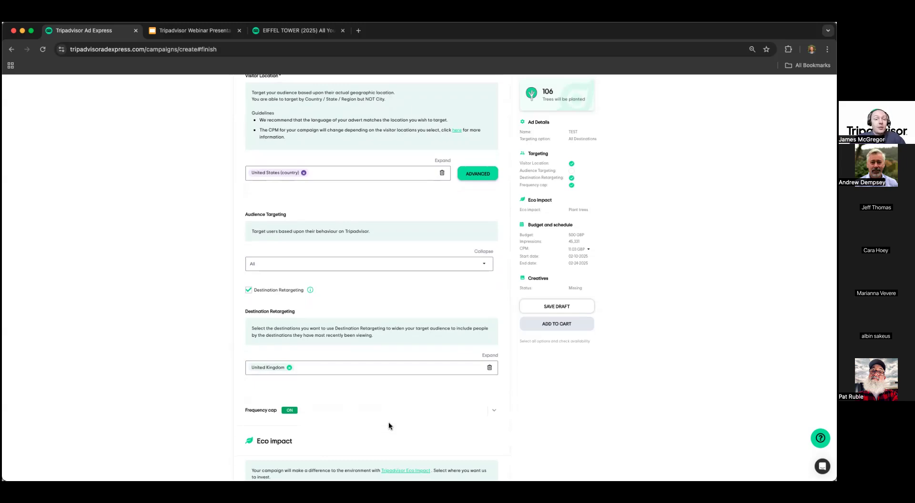
scroll(391, 357, down, 10)
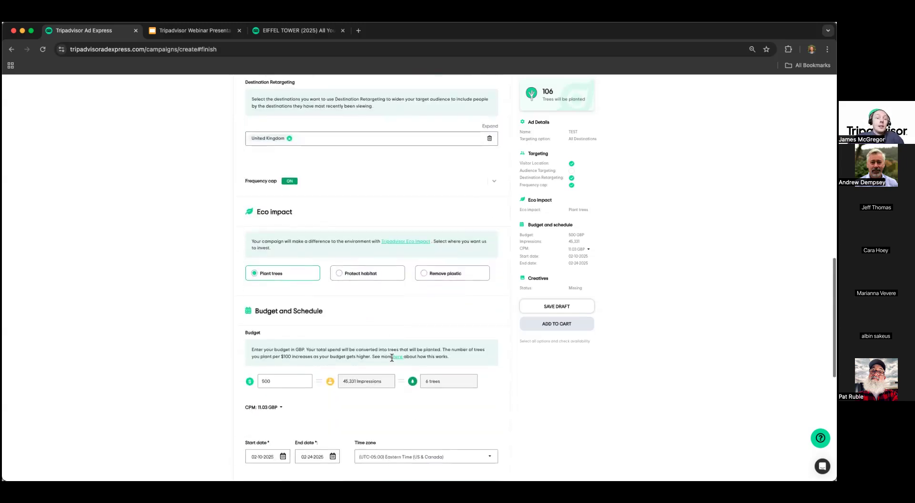
scroll(328, 454, down, 4)
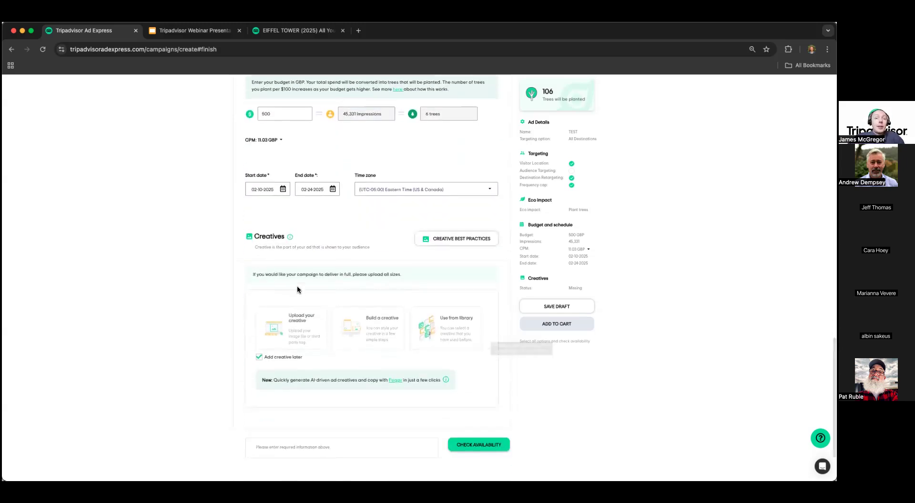
scroll(339, 256, up, 1)
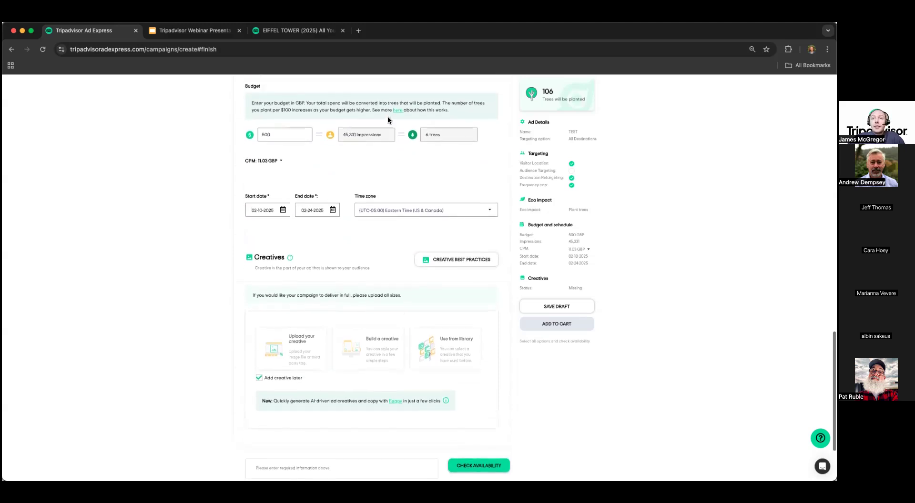
scroll(296, 370, down, 1)
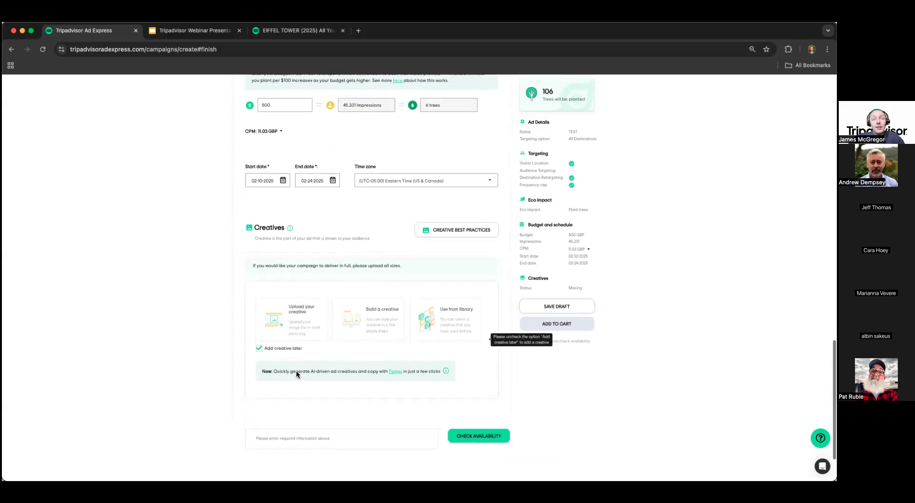
scroll(315, 236, up, 1)
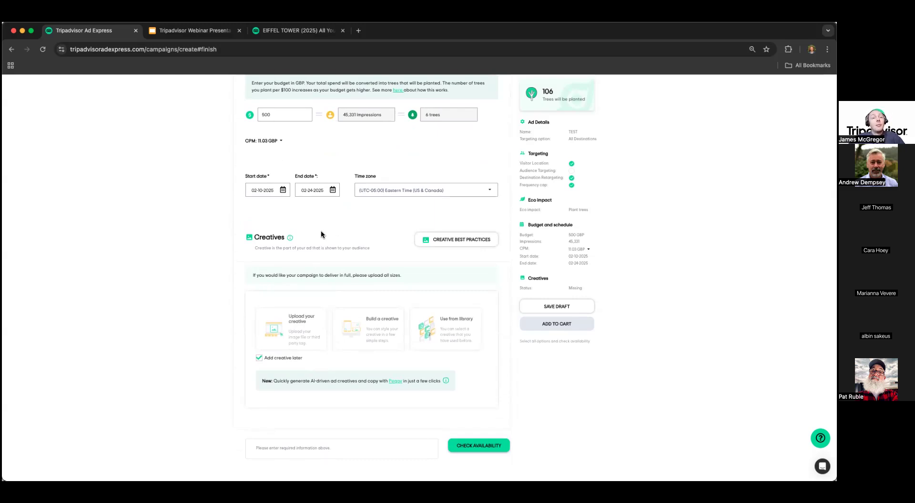
Leave the new ad campaign without saving it and go to the Offers page.
scroll(321, 231, up, 10)
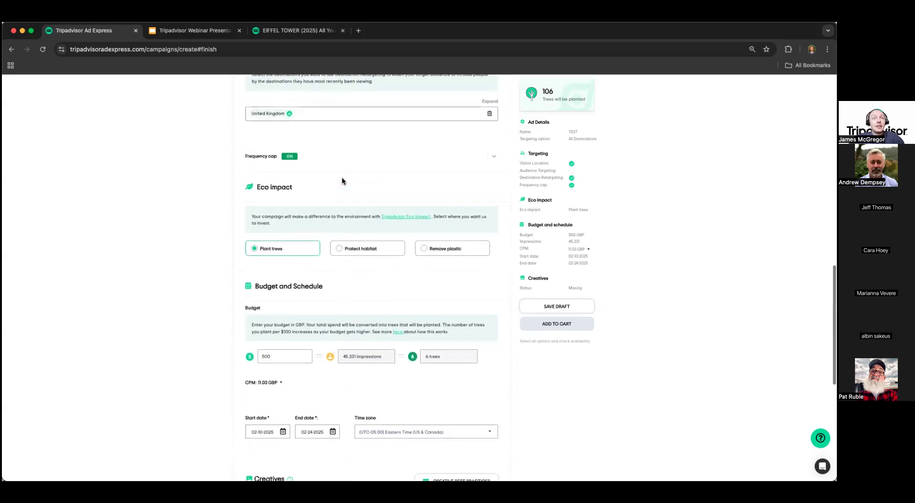
scroll(342, 181, up, 15)
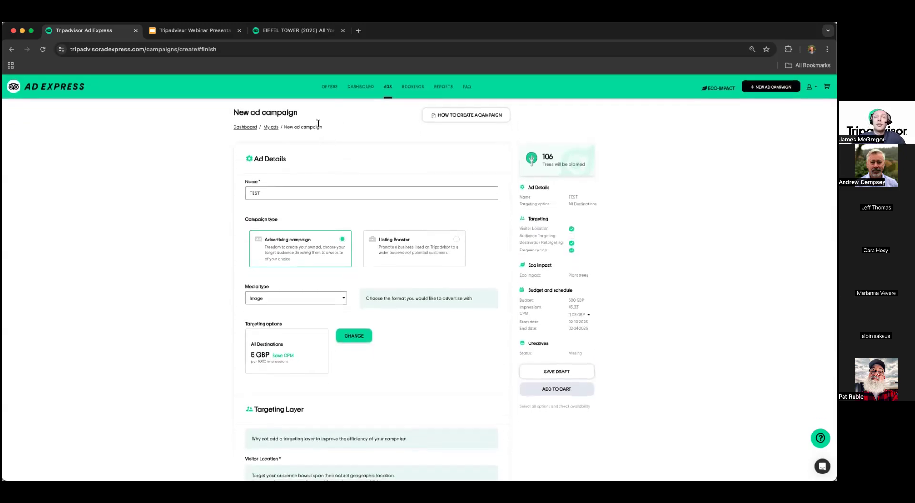
click(332, 89)
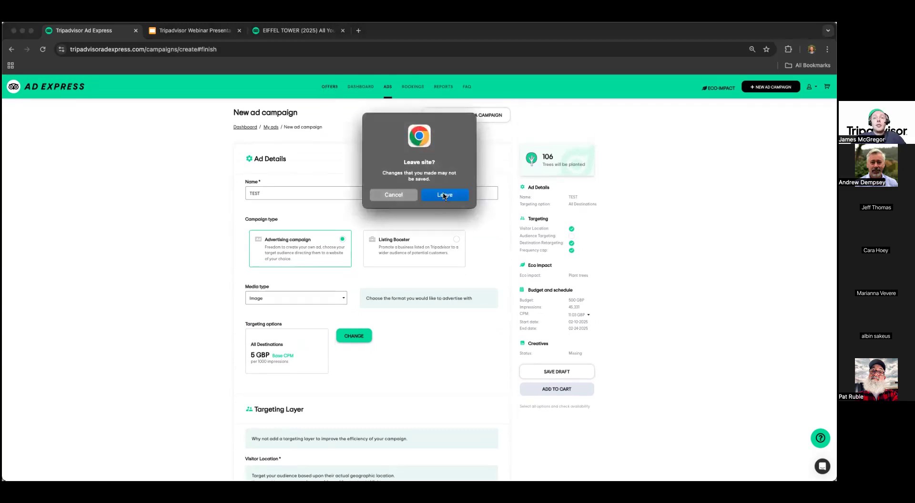
click(445, 195)
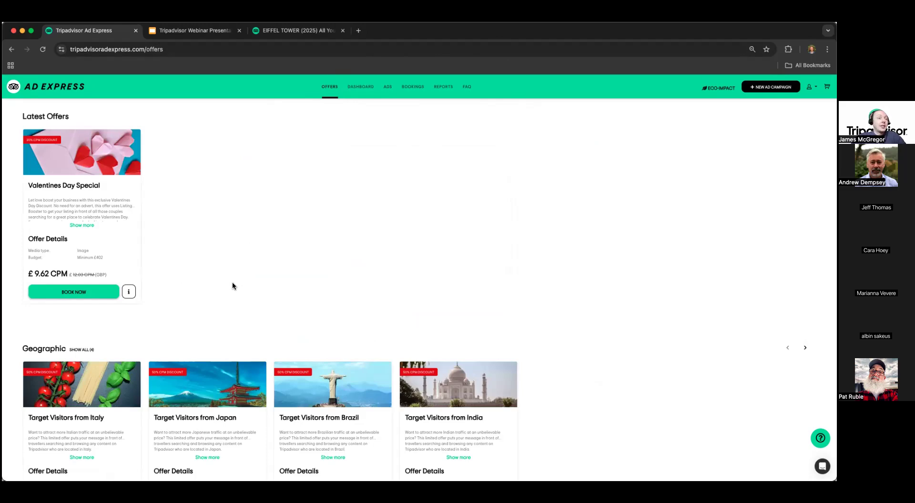
Look through the latest and geographic offers and read the full details of the Valentines Day Special.
scroll(199, 315, down, 2)
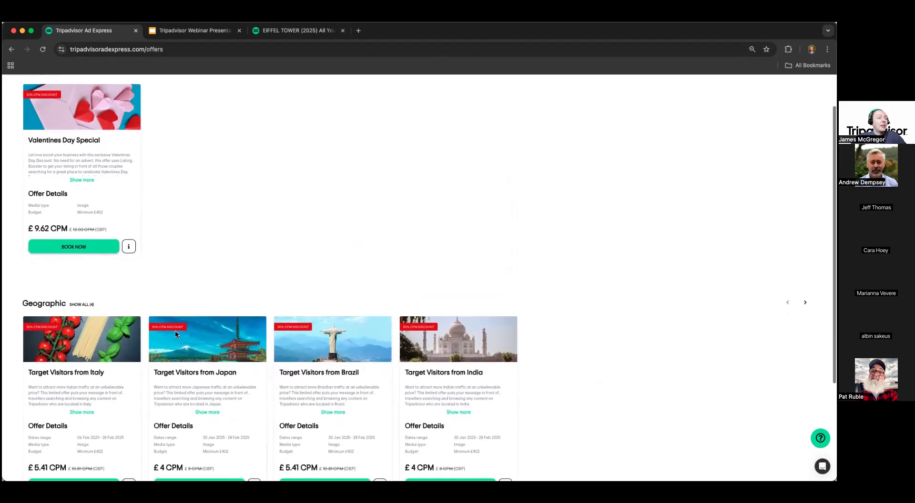
scroll(276, 227, up, 2)
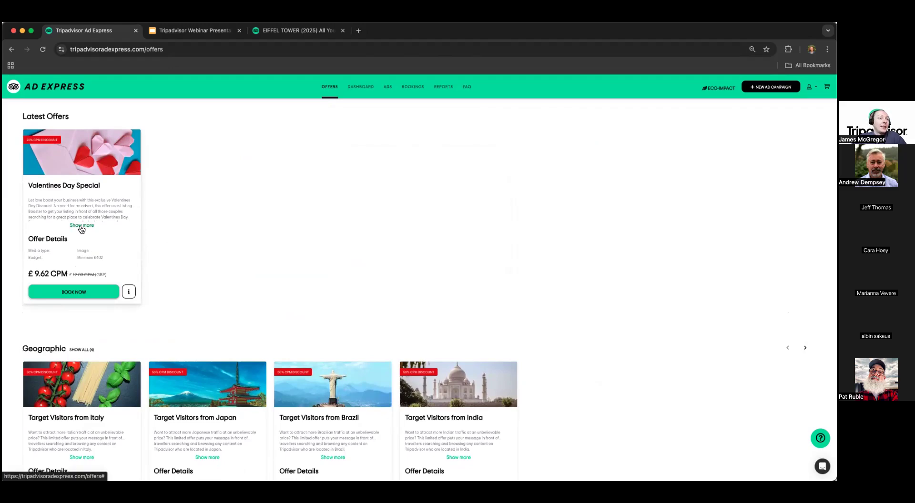
click(82, 226)
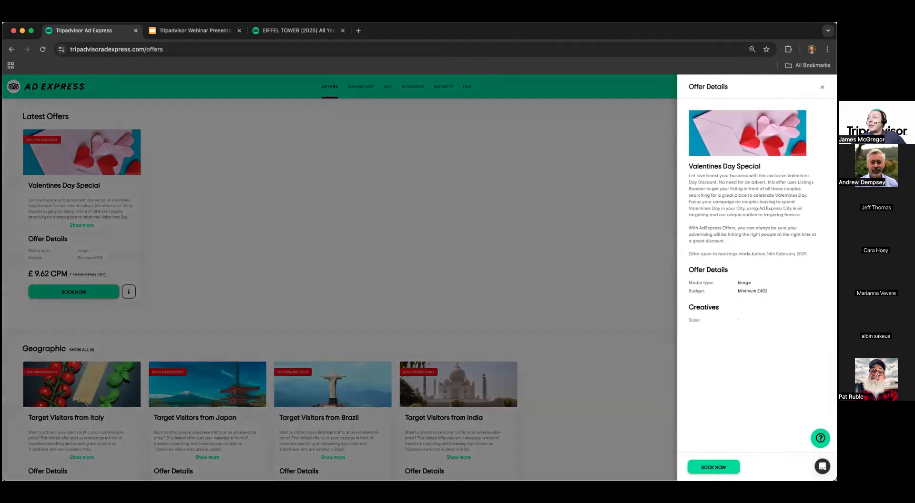
click(215, 264)
Start booking the Valentines Day Special offer and choose Eiffel Tower as its listing.
click(94, 292)
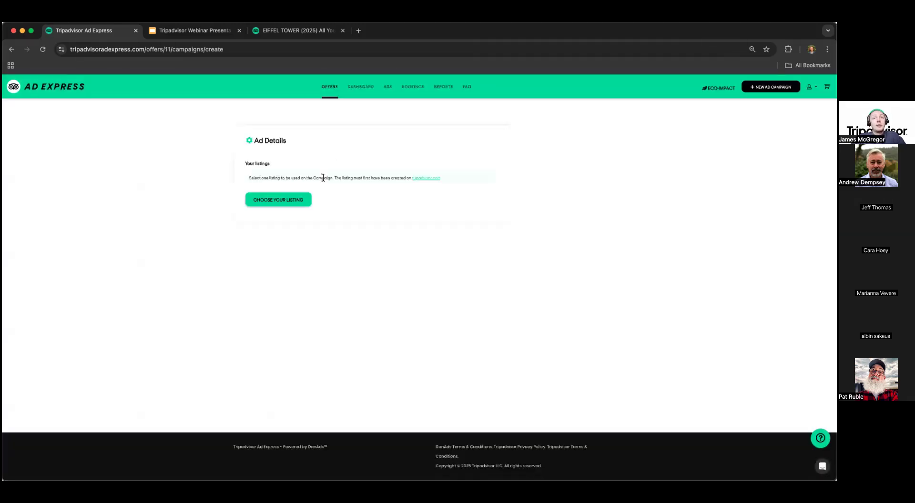
click(294, 207)
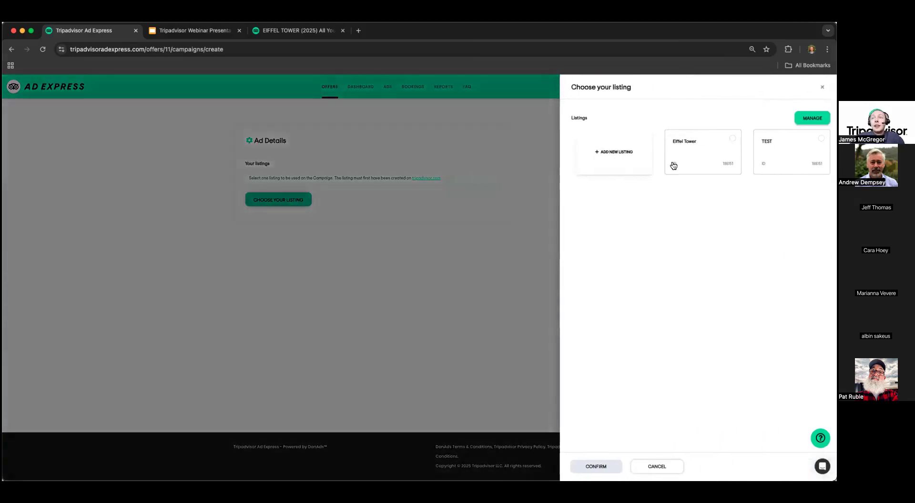
click(691, 157)
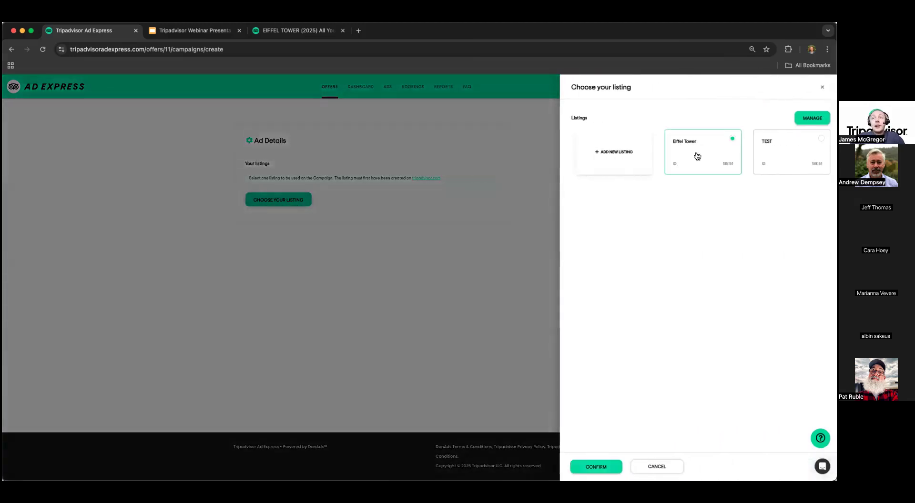
click(584, 468)
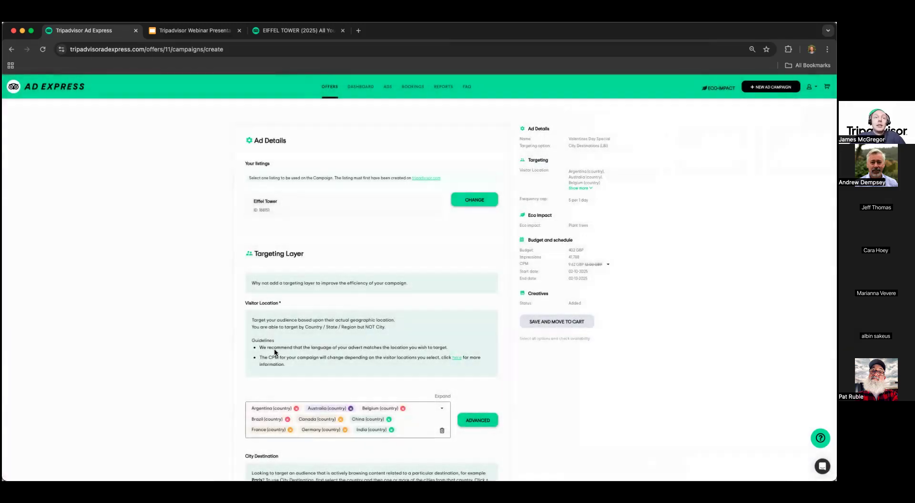
Examine the offer's CPM breakdown, preselected visitor locations and city destination guidance.
scroll(273, 347, down, 1)
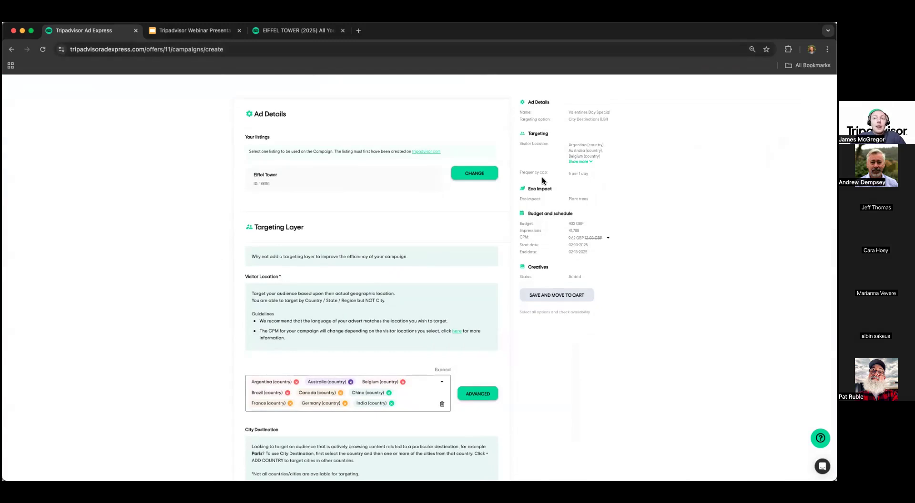
click(608, 238)
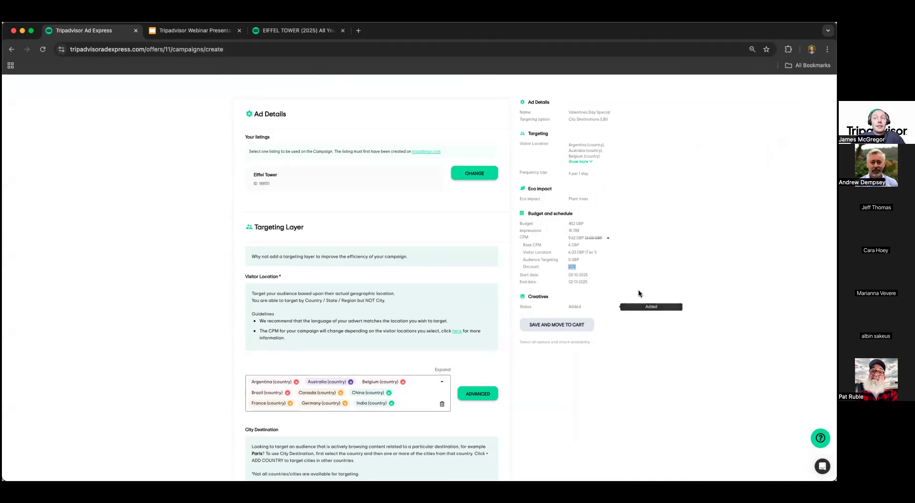
scroll(336, 381, down, 5)
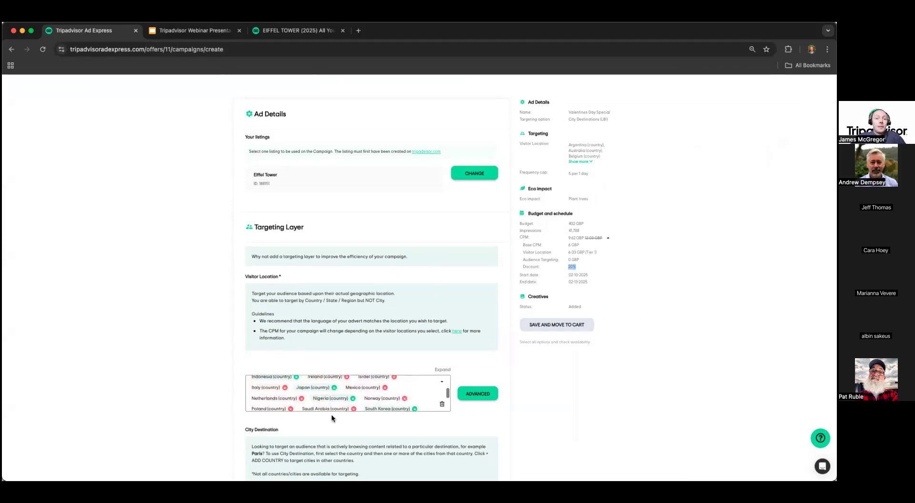
scroll(315, 334, down, 3)
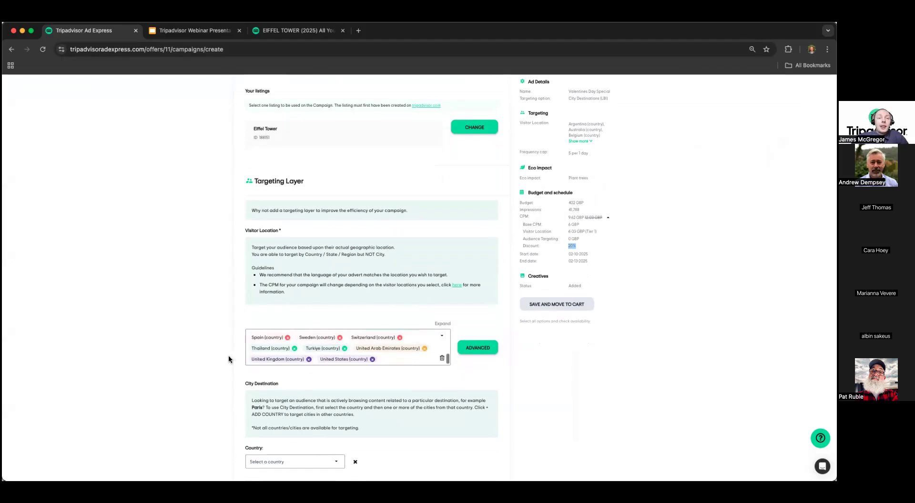
scroll(274, 347, down, 3)
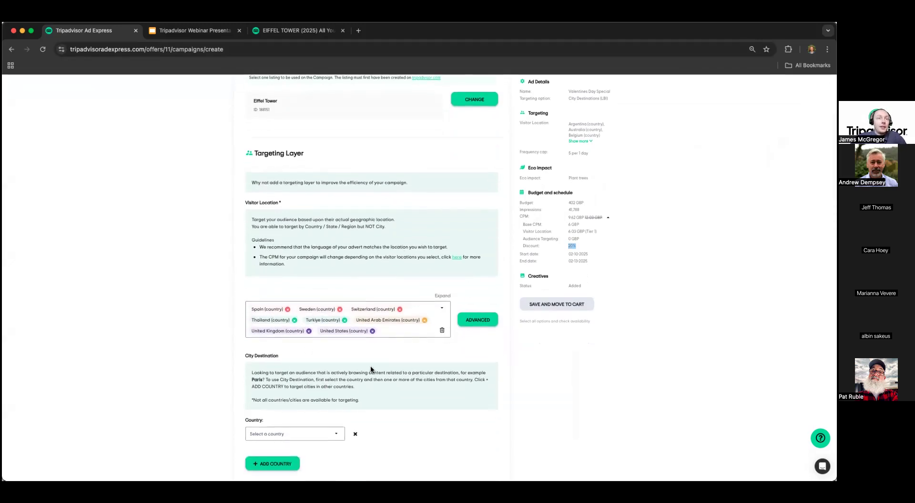
scroll(367, 369, down, 1)
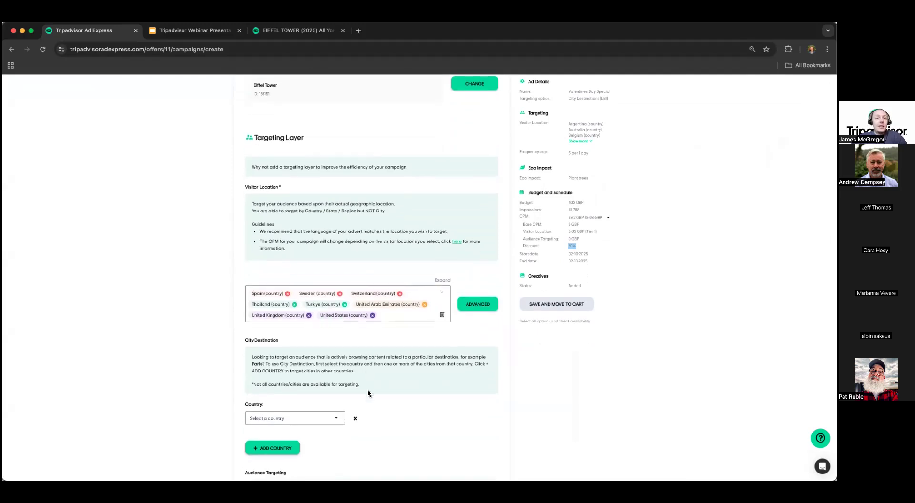
scroll(368, 391, down, 4)
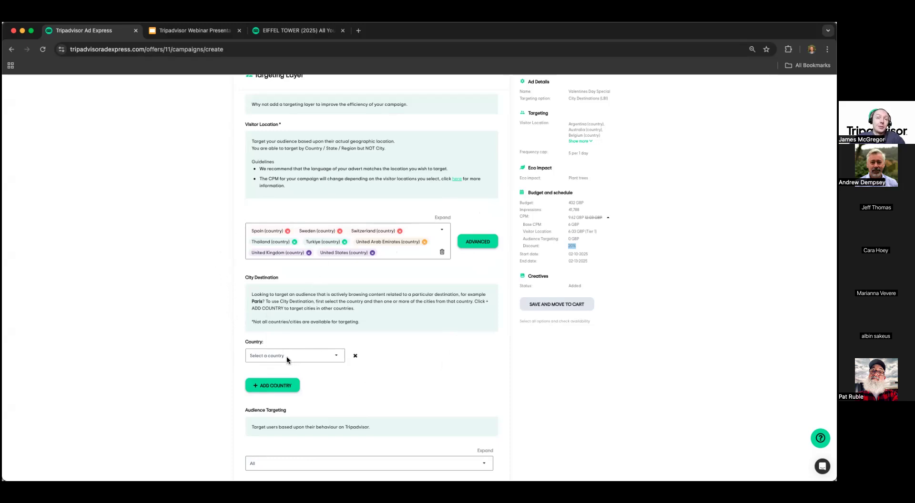
double_click(256, 299)
click(322, 314)
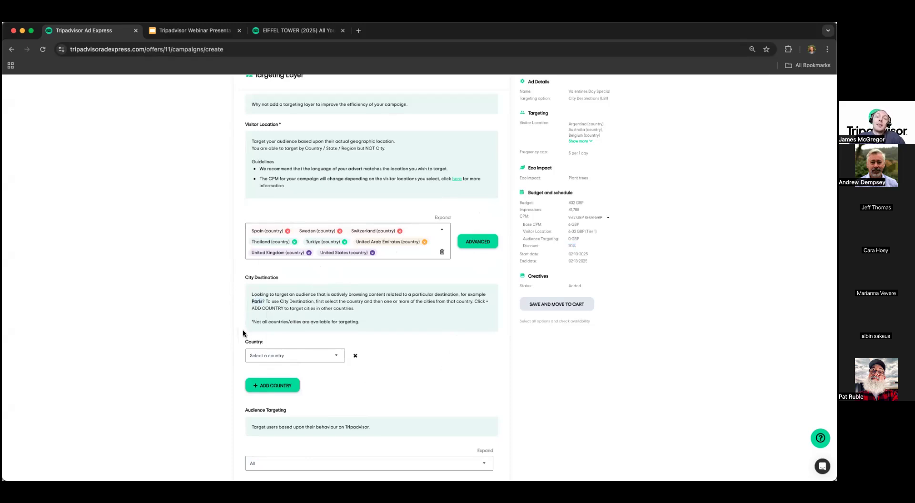
Set the offer's city destination to the country France with the city Paris (Ile-de-France, France).
click(282, 359)
text(fran)
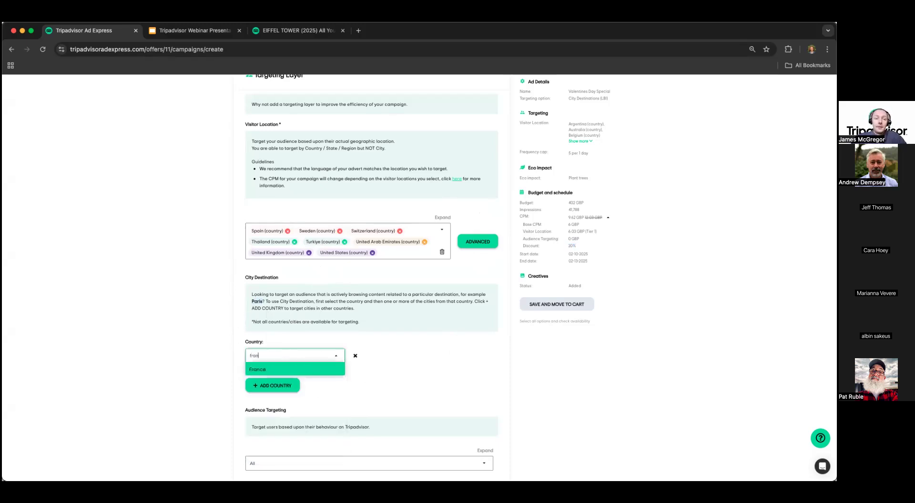
click(285, 368)
click(286, 356)
text(fr)
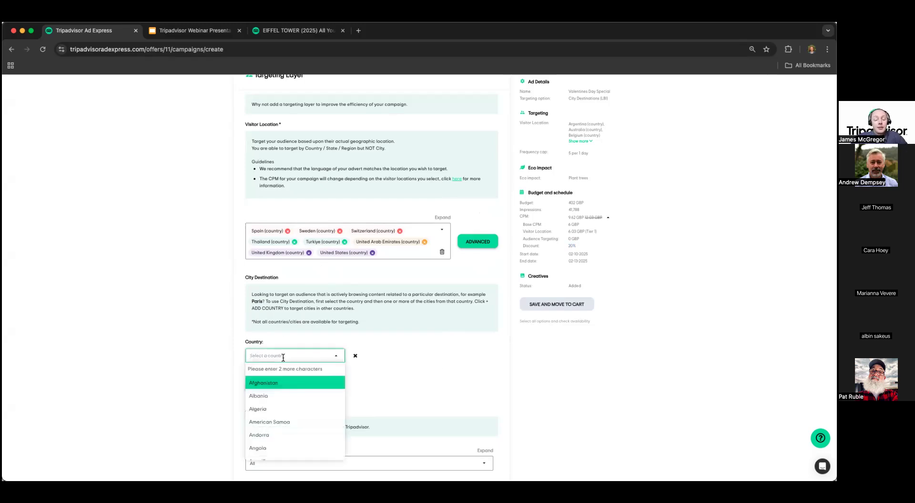
text(a)
click(283, 368)
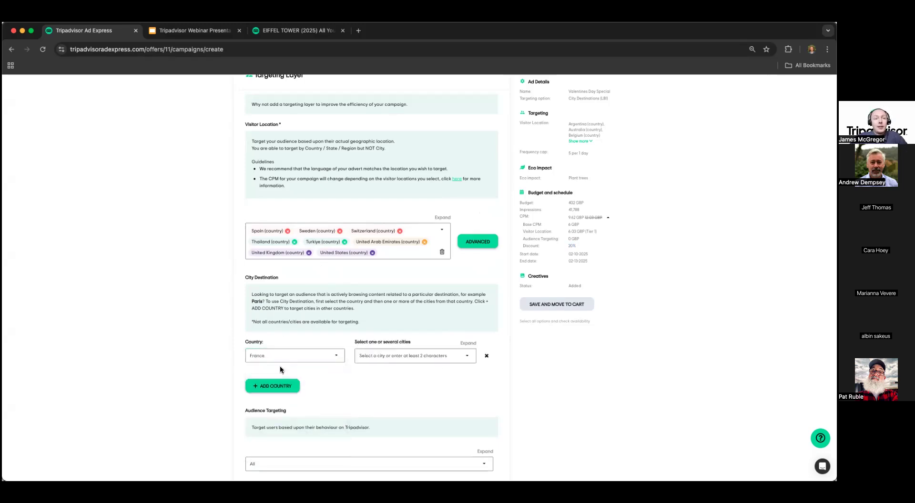
click(409, 356)
text(p)
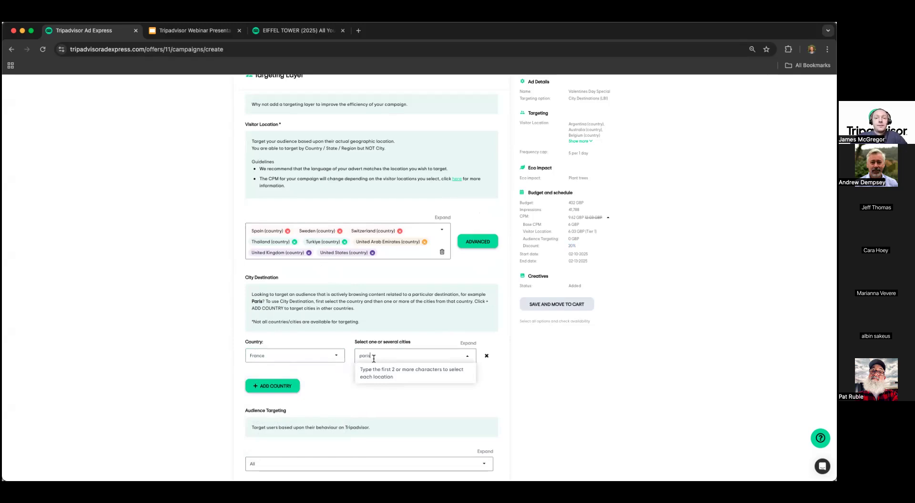
text(aris)
click(386, 390)
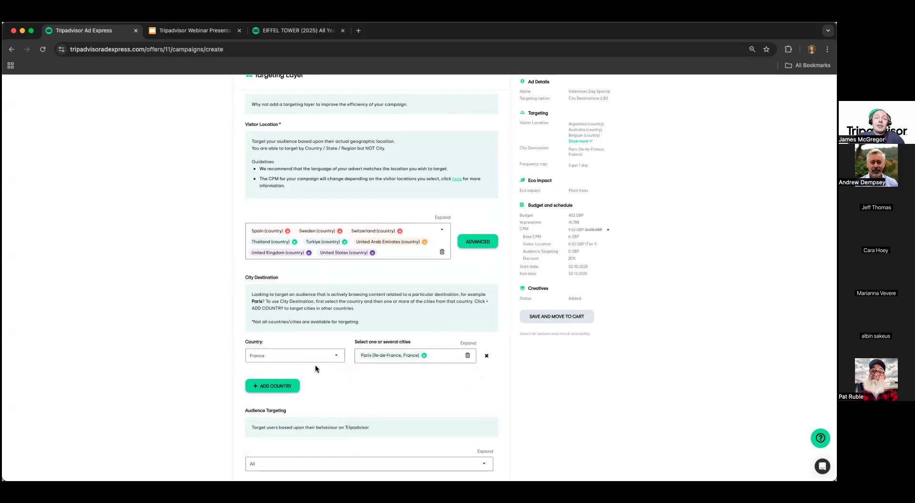
Add Restaurant shoppers from the restaurant-related group as the offer's audience targeting.
scroll(315, 368, down, 1)
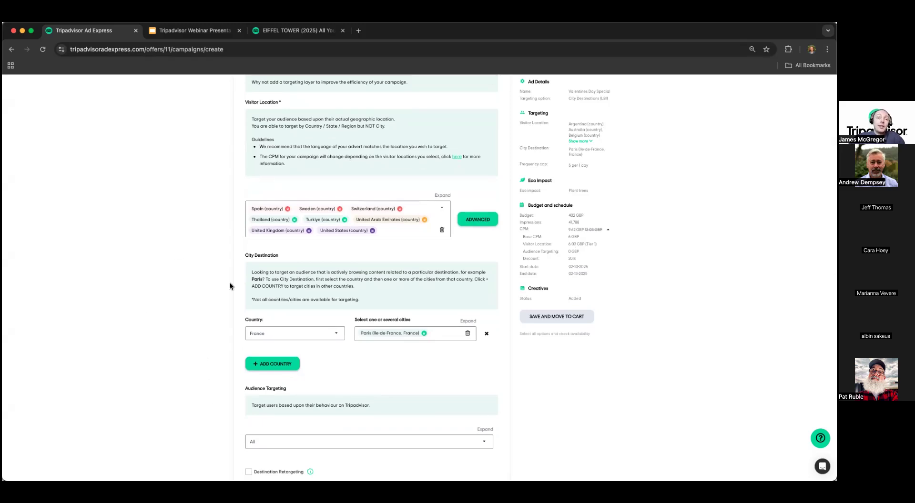
scroll(338, 414, down, 2)
click(365, 399)
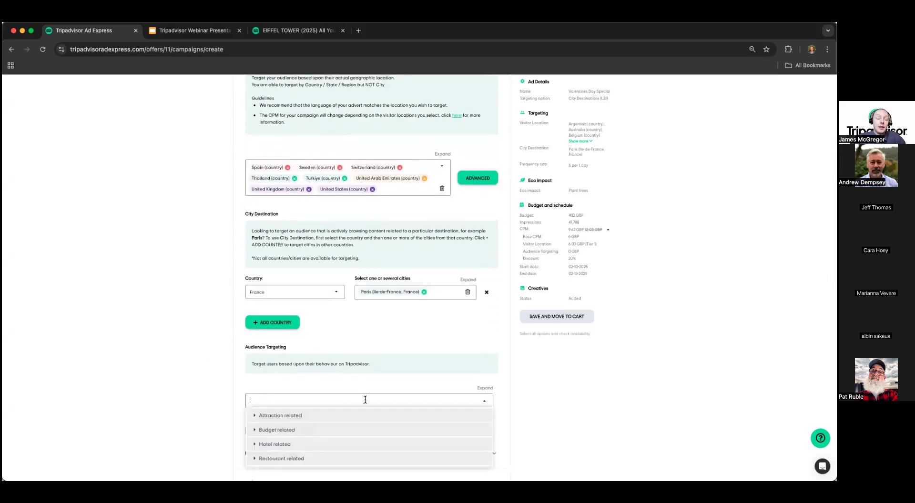
text(res)
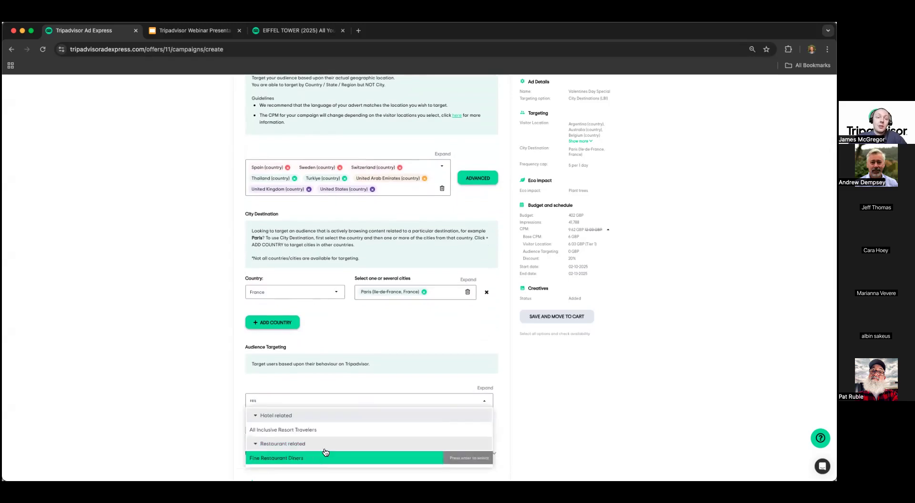
scroll(320, 459, down, 2)
click(318, 447)
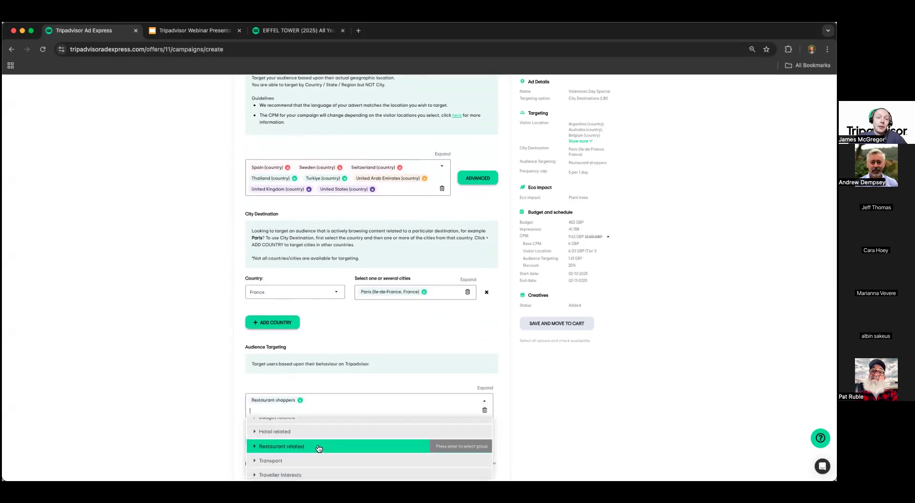
click(404, 322)
Set the Valentines Day Special campaign's budget to 500 GBP.
scroll(382, 353, down, 5)
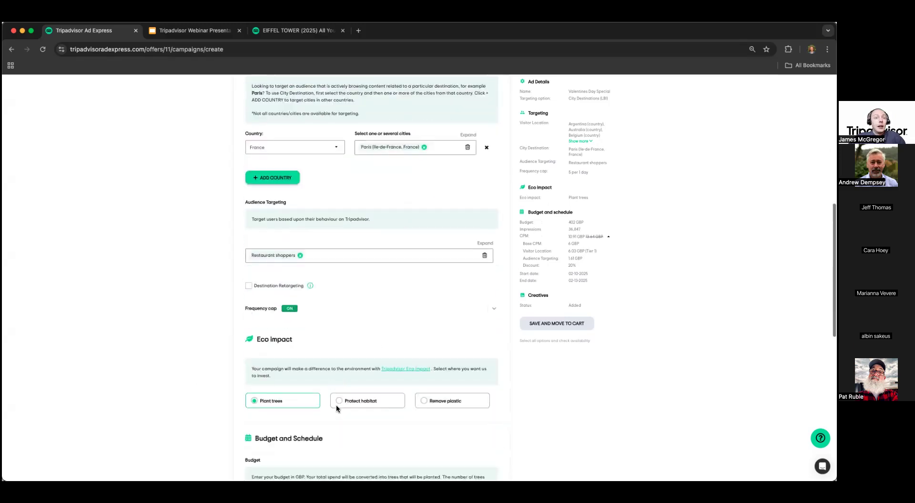
scroll(336, 408, down, 3)
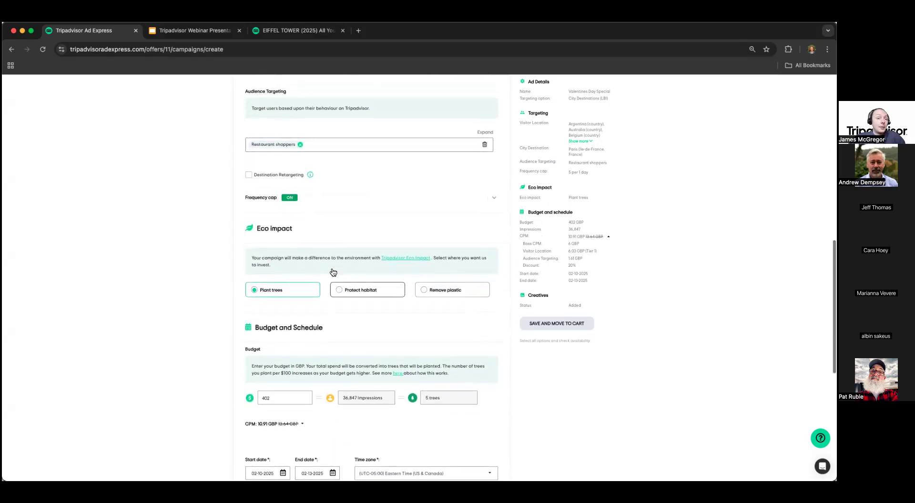
double_click(299, 398)
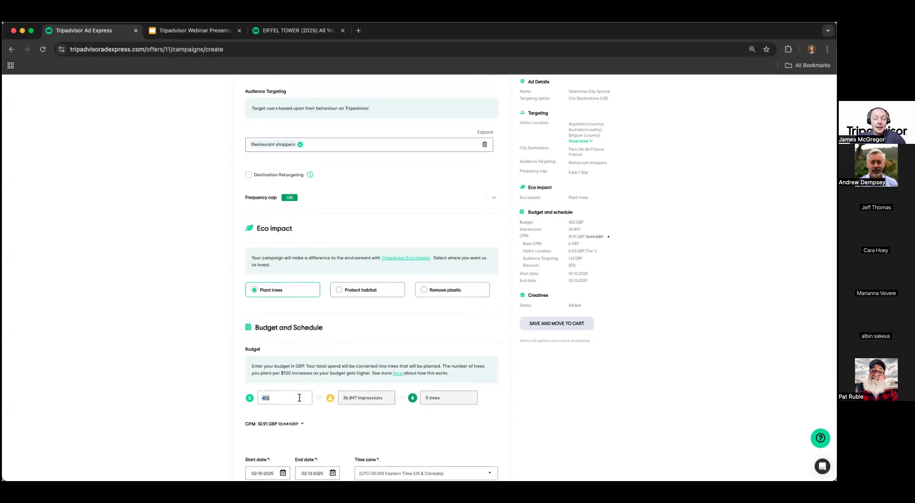
text(500)
Abandon the Valentines Day Special booking without saving and start booking the Target Visitors from Italy offer instead.
scroll(307, 229, up, 10)
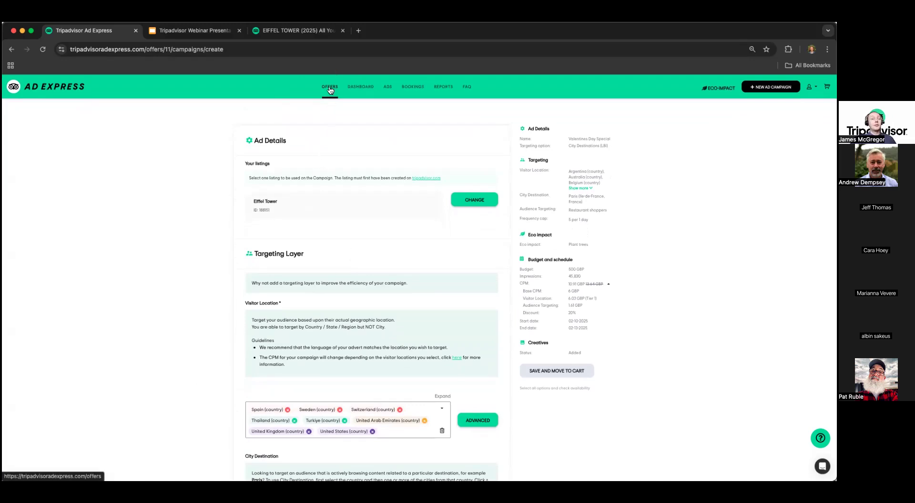
click(332, 91)
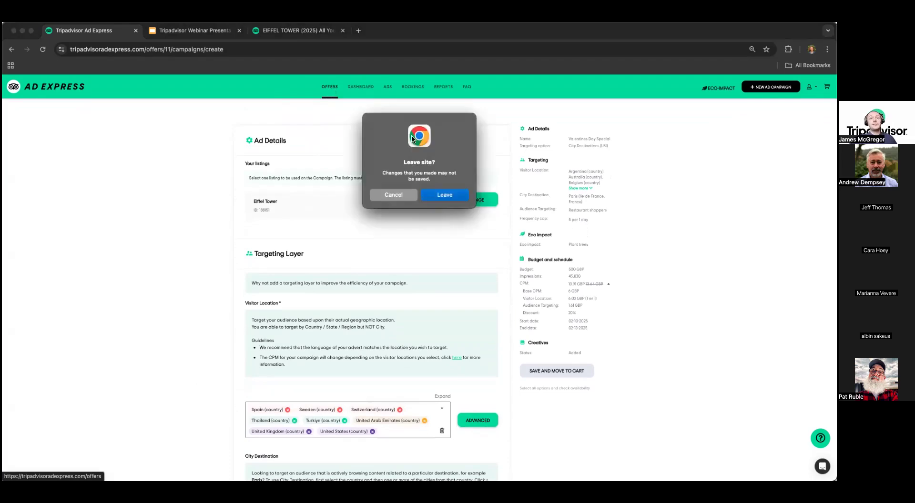
click(443, 196)
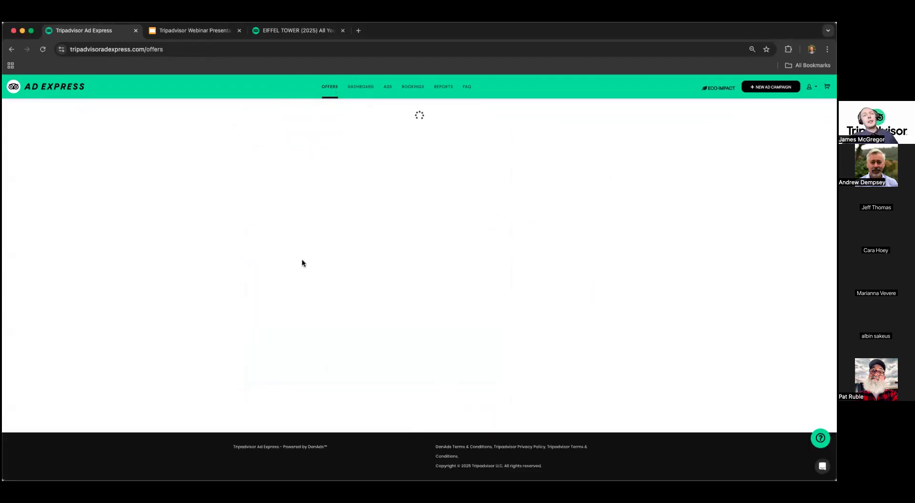
scroll(287, 385, down, 2)
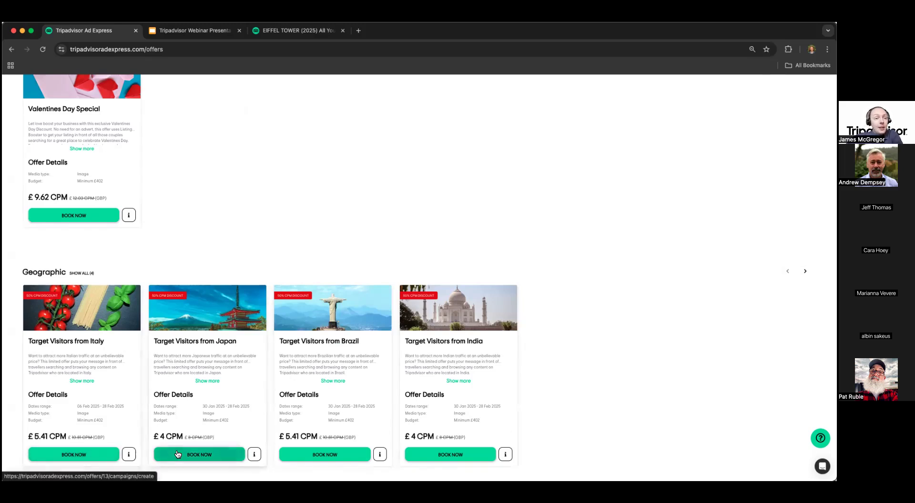
click(31, 453)
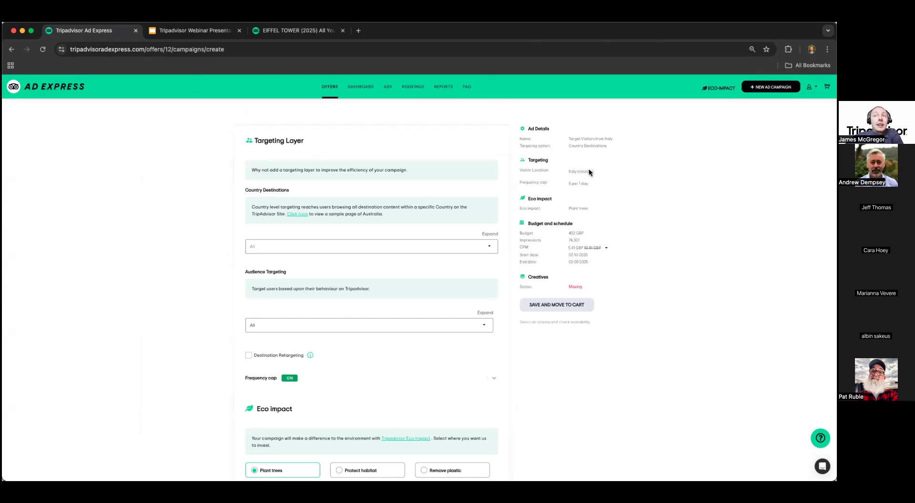
Review the Italy offer's visitor location, targeting, eco impact, budget, schedule and creatives sections.
drag(599, 173, 518, 171)
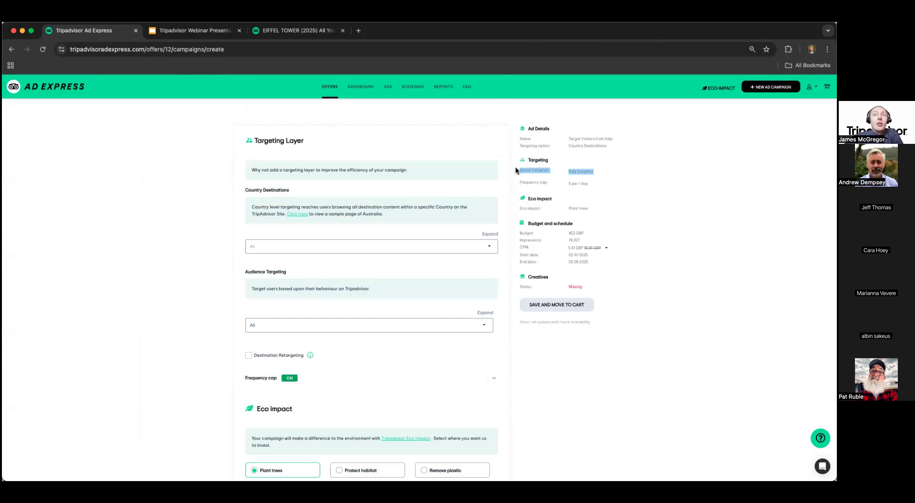
click(330, 221)
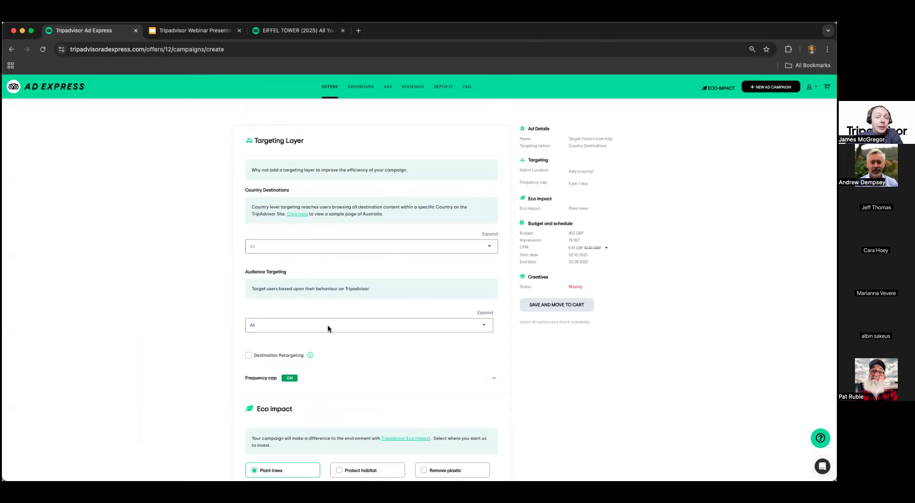
scroll(295, 407, down, 5)
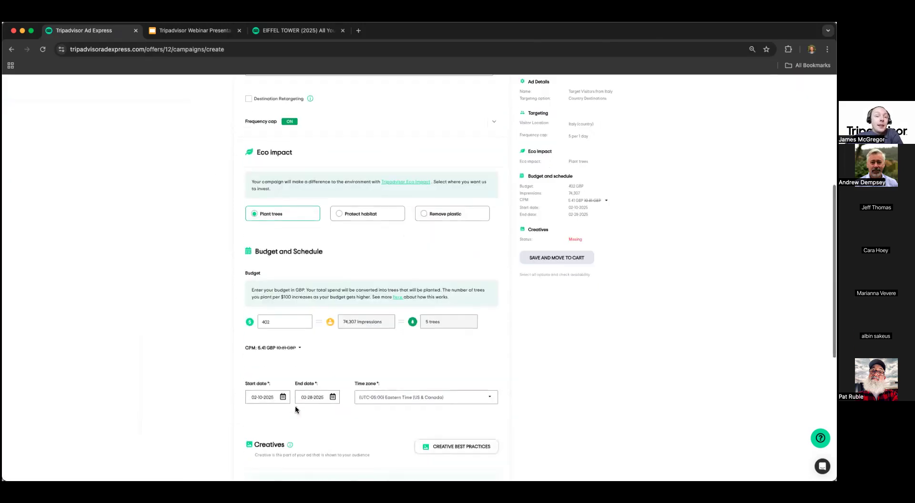
scroll(295, 410, down, 5)
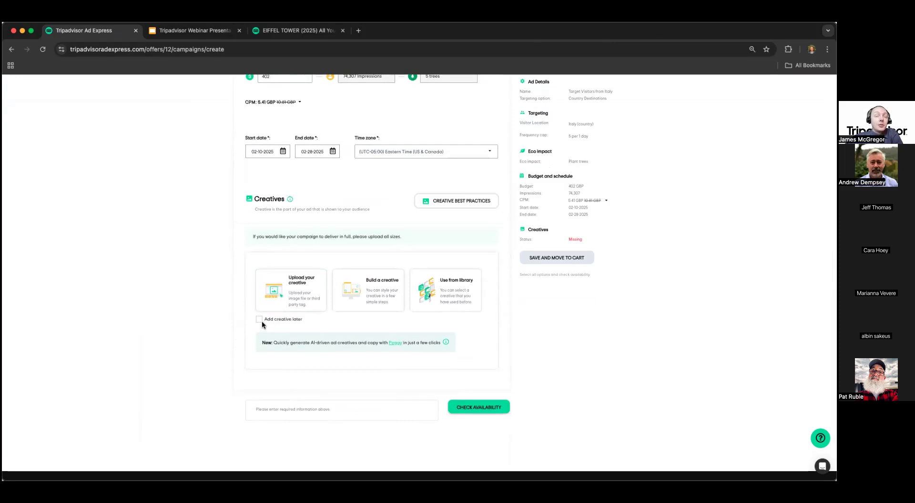